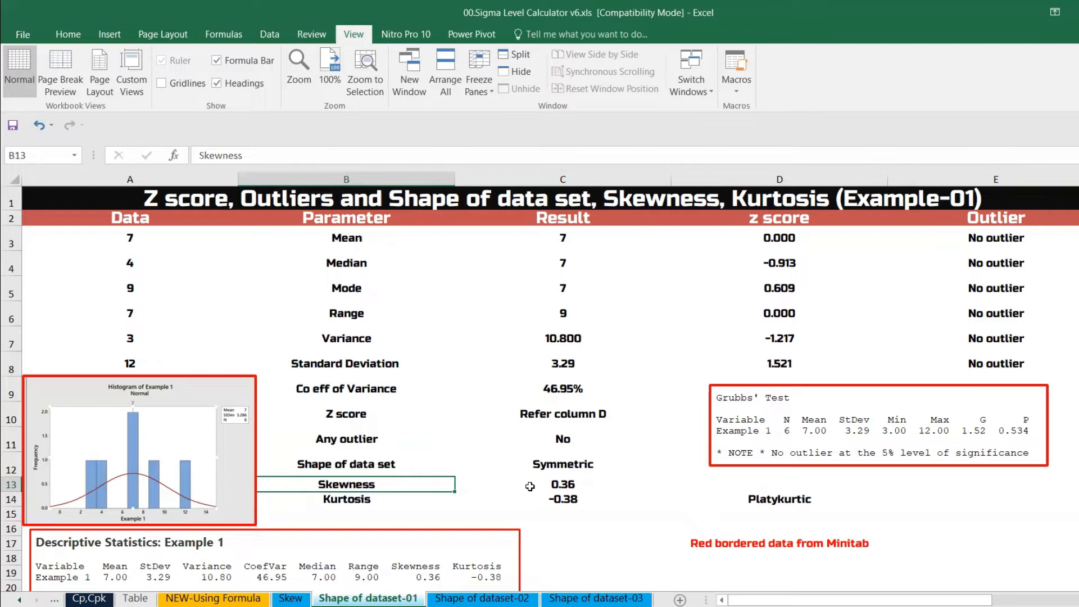
- Examine the skewness and kurtosis formulas in C13 and C14, returning up the Result column to the mean in C3
{"action": "left_click", "coordinate": [564, 487]}
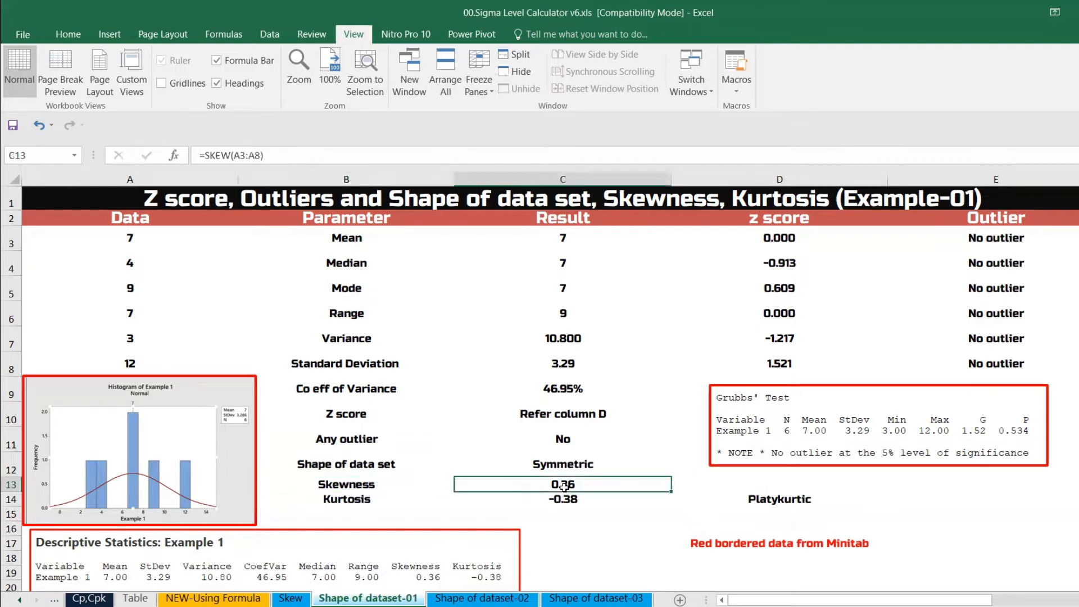
{"action": "key", "text": "Down"}
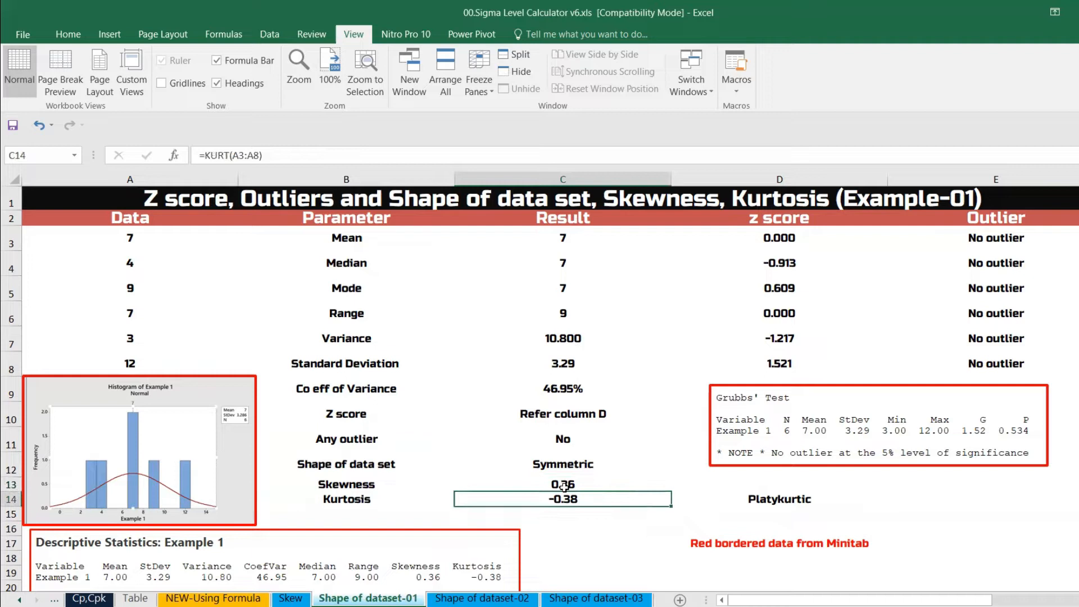
{"action": "key", "text": "Up"}
{"action": "key", "text": "Up"}
{"action": "key", "text": "Up"}
{"action": "key", "text": "Up"}
{"action": "key", "text": "Up"}
{"action": "key", "text": "Up"}
{"action": "key", "text": "Up"}
{"action": "key", "text": "Up"}
{"action": "key", "text": "Up"}
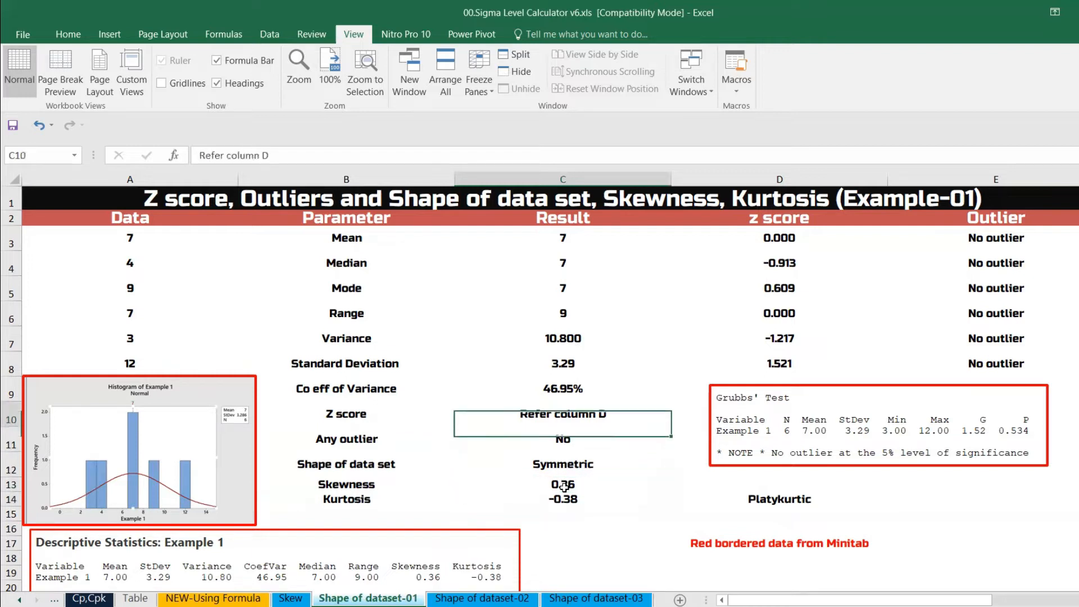
{"action": "key", "text": "Up"}
{"action": "key", "text": "Up"}
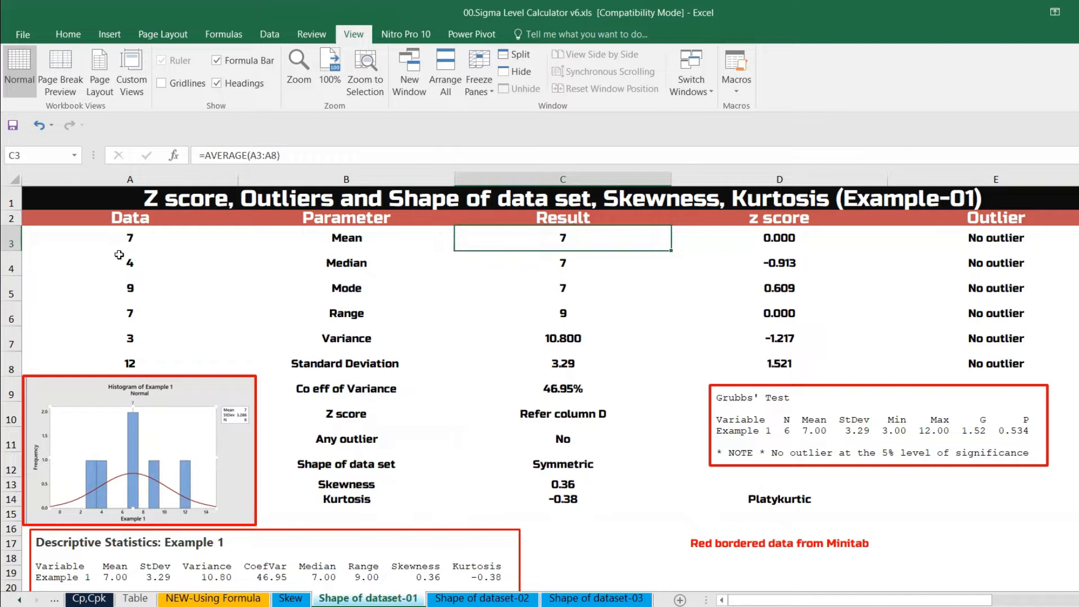
- Review the data range A3:A8 and the formulas for mean, median, mode, range and variance in C3 to C7
{"action": "left_click_drag", "start_coordinate": [144, 240], "coordinate": [155, 359]}
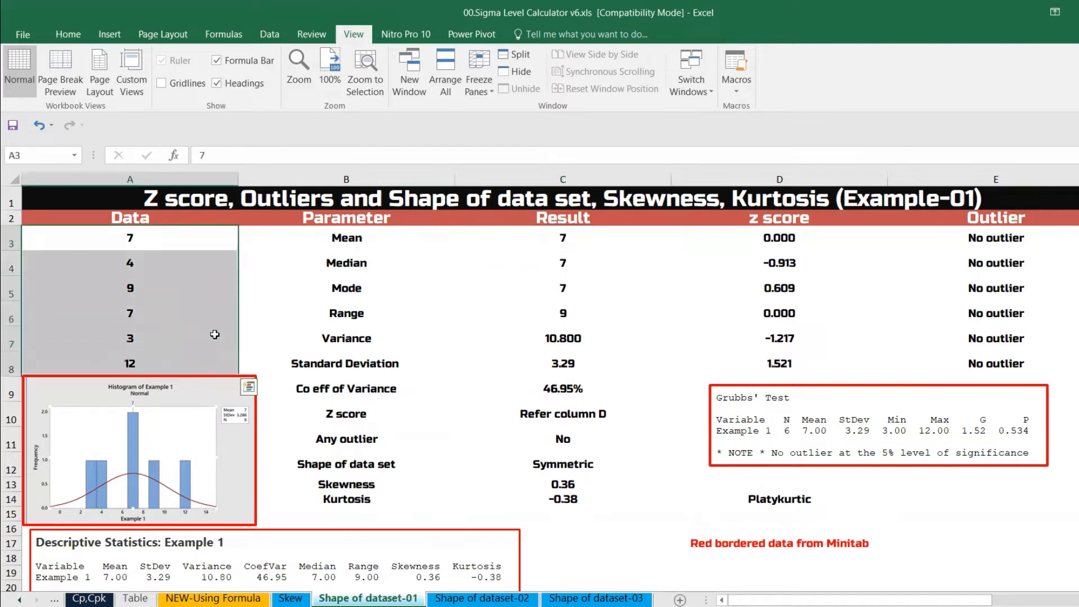
{"action": "left_click", "coordinate": [562, 242]}
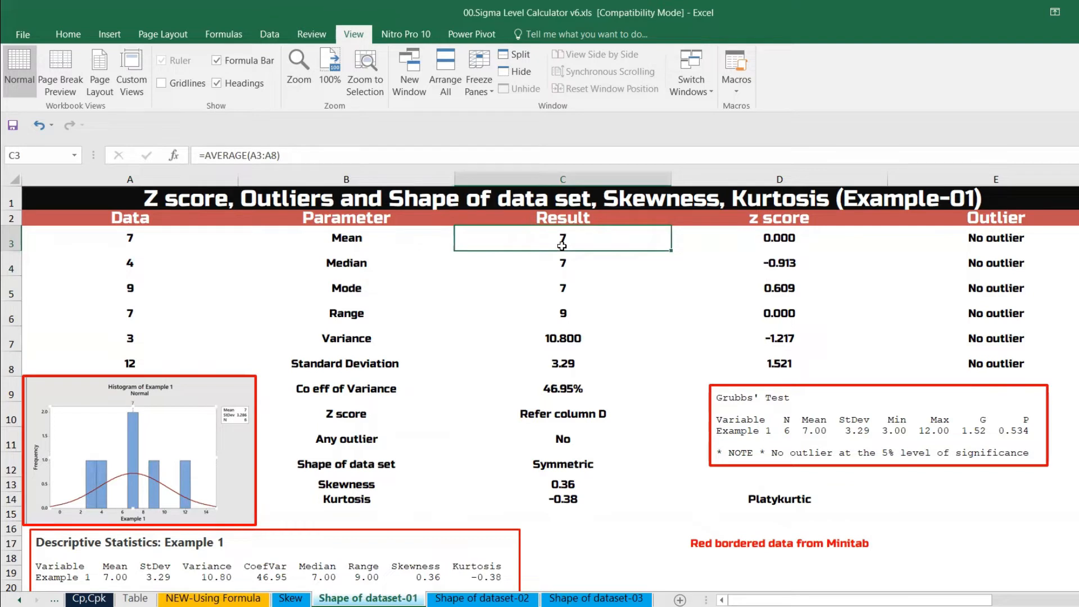
{"action": "left_click", "coordinate": [562, 267]}
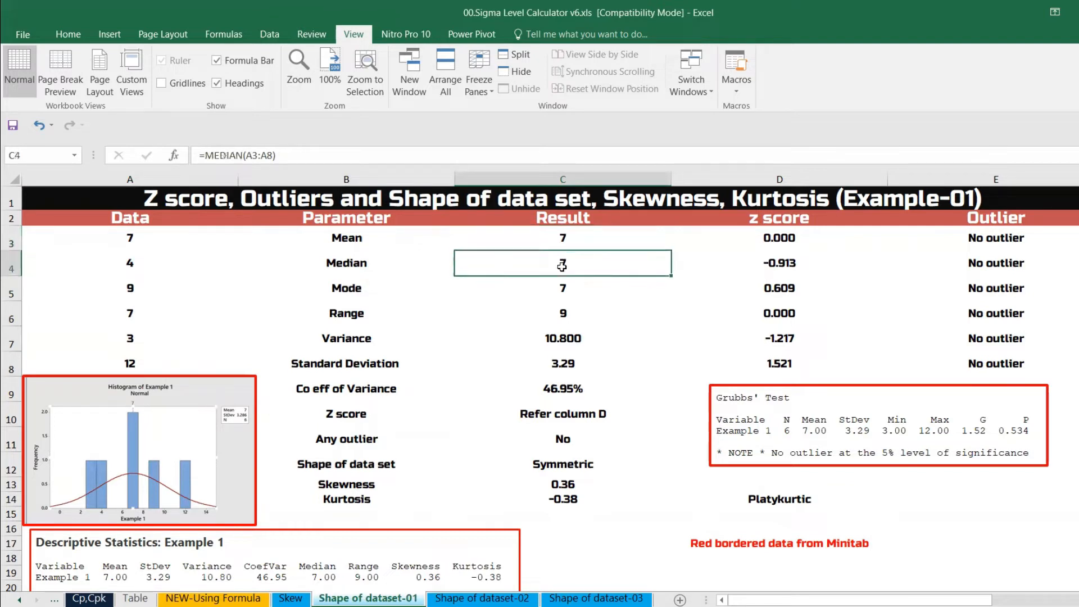
{"action": "left_click", "coordinate": [562, 290]}
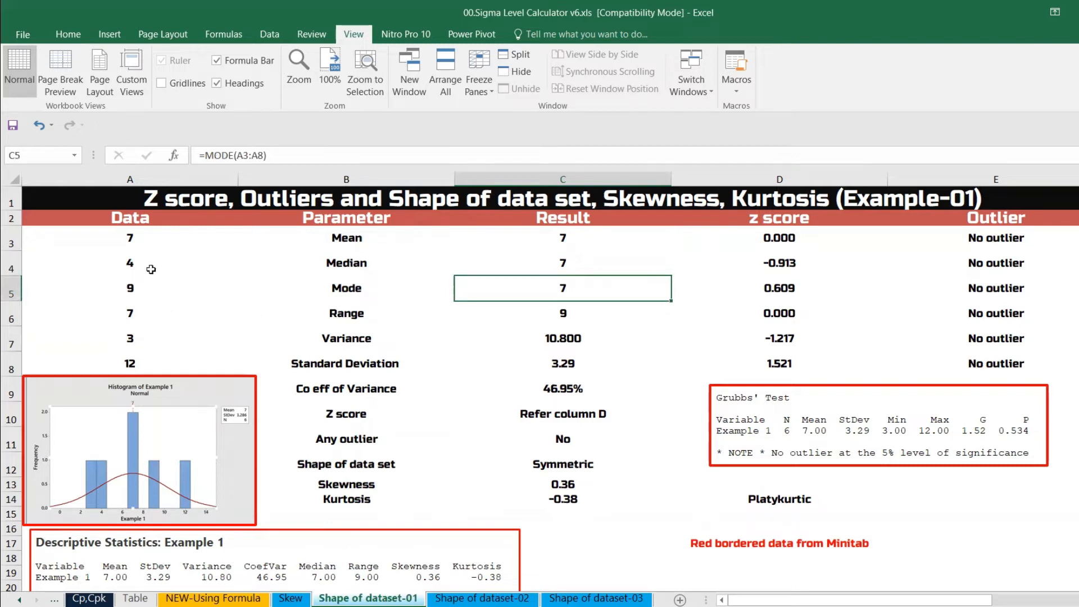
{"action": "left_click", "coordinate": [569, 318]}
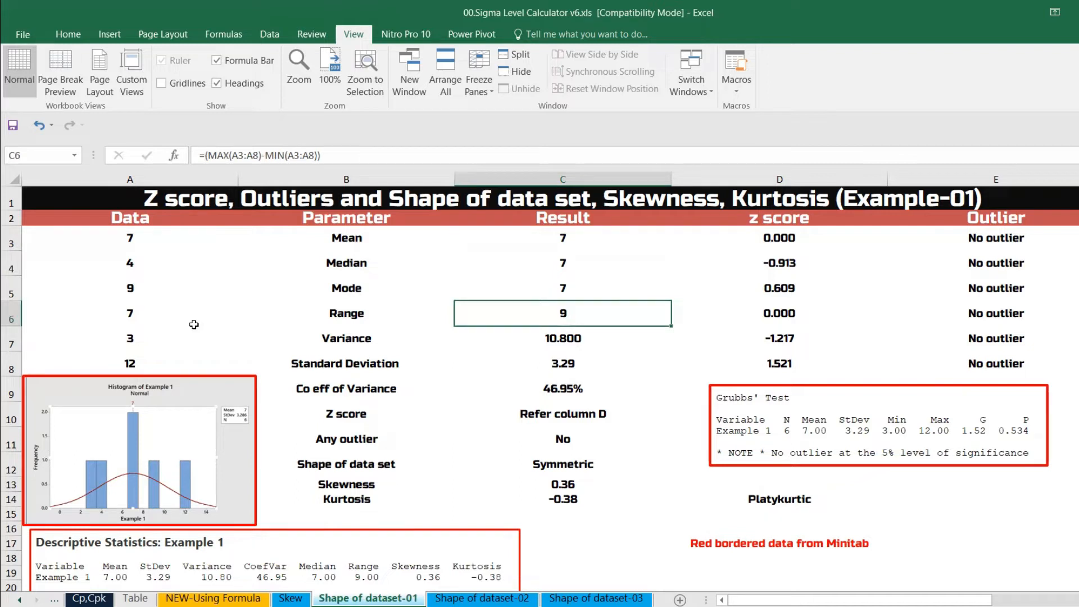
{"action": "left_click", "coordinate": [532, 333]}
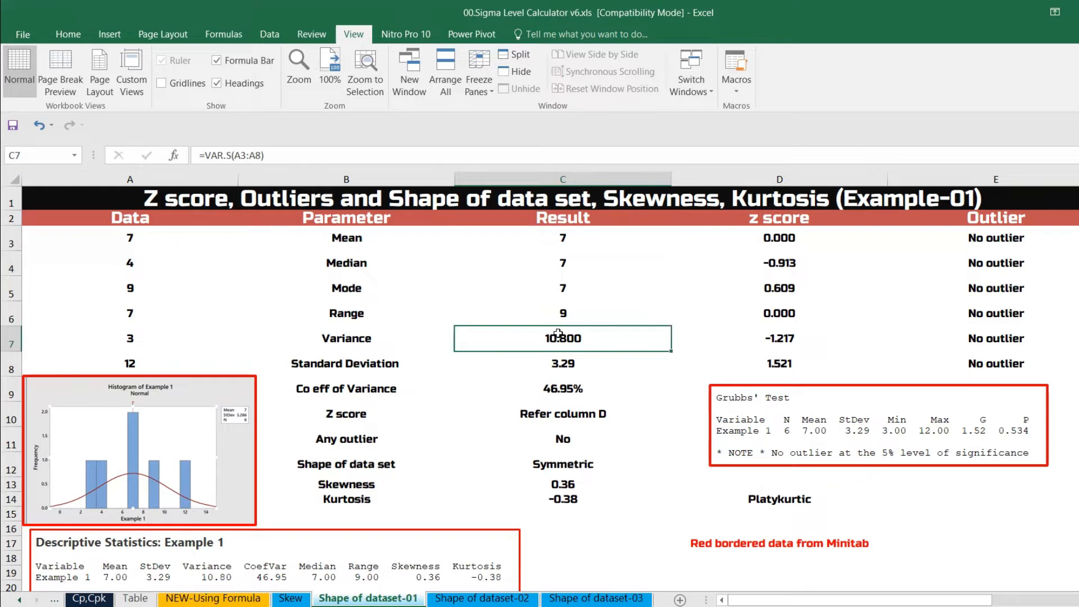
- Re-enter the standard deviation formula in C8 as =STDEV.S(A3:A8)
{"action": "left_click", "coordinate": [578, 363]}
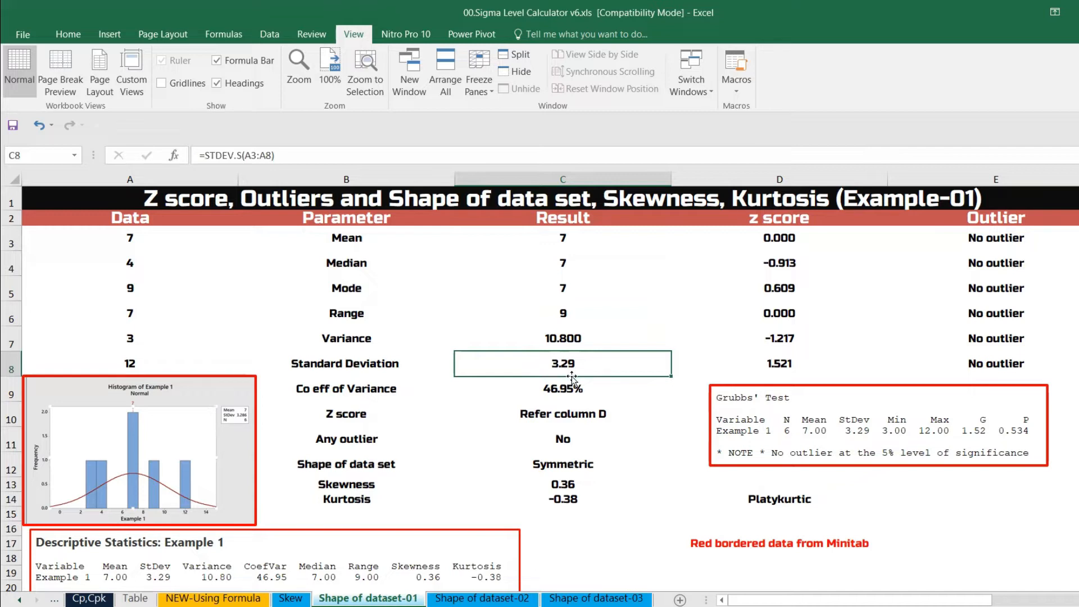
{"action": "type", "text": "="}
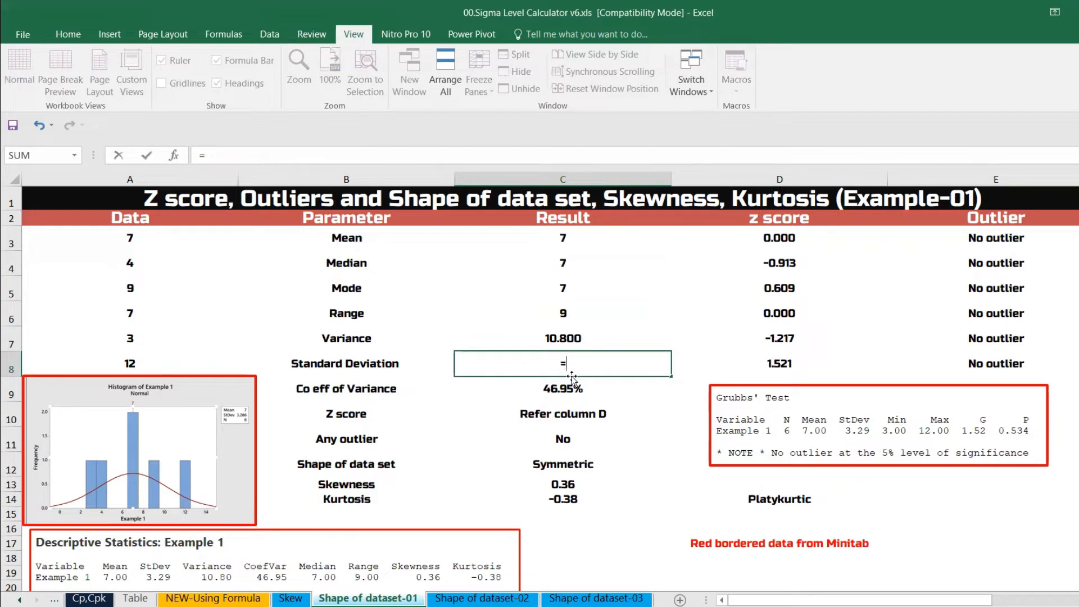
{"action": "type", "text": "ST"}
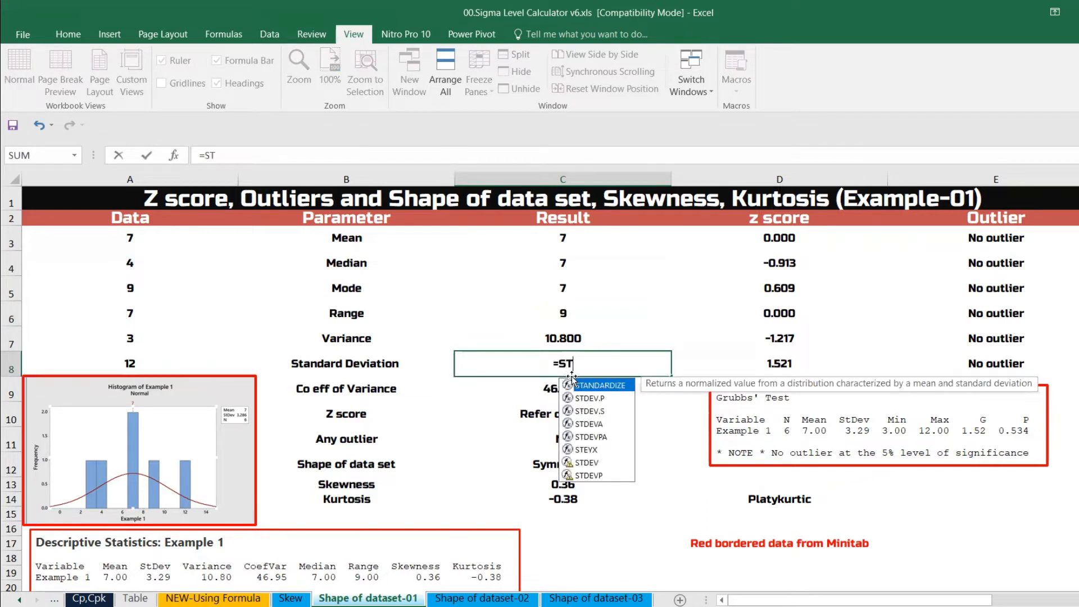
{"action": "key", "text": "Down"}
{"action": "key", "text": "Down"}
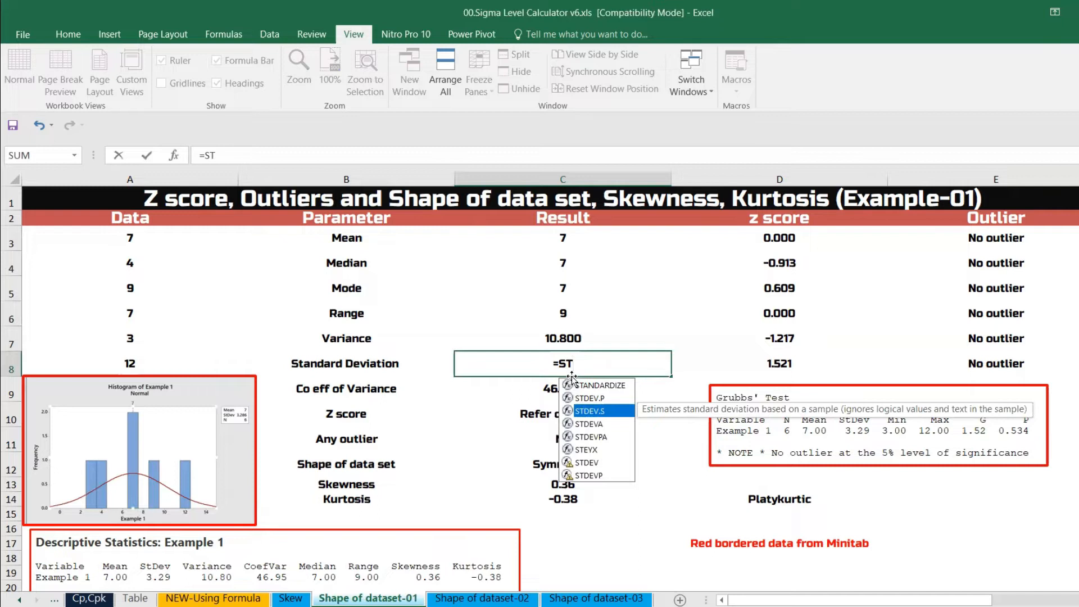
{"action": "key", "text": "Tab"}
{"action": "left_click_drag", "start_coordinate": [130, 239], "coordinate": [139, 359]}
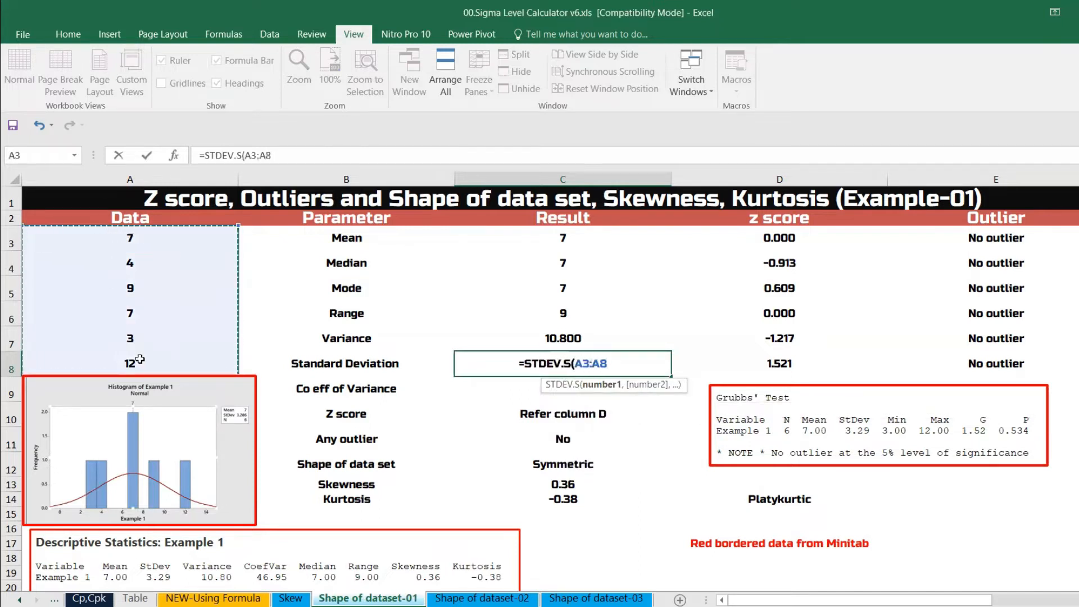
{"action": "type", "text": ")"}
{"action": "key", "text": "Return"}
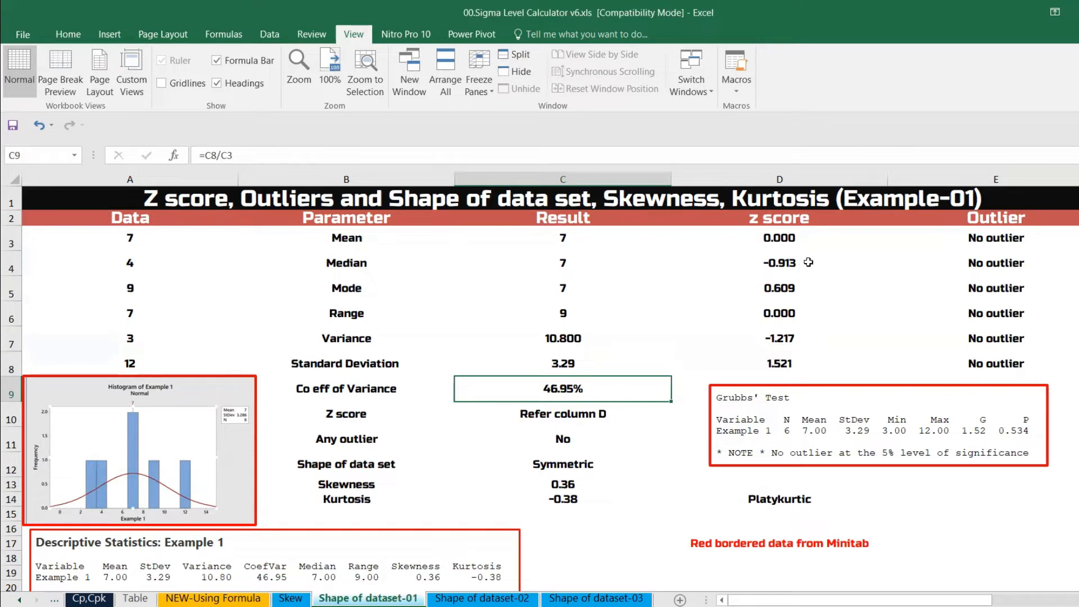
- Extend the Mean label in B3 so it reads "Mean / X bar"
{"action": "left_click", "coordinate": [780, 241]}
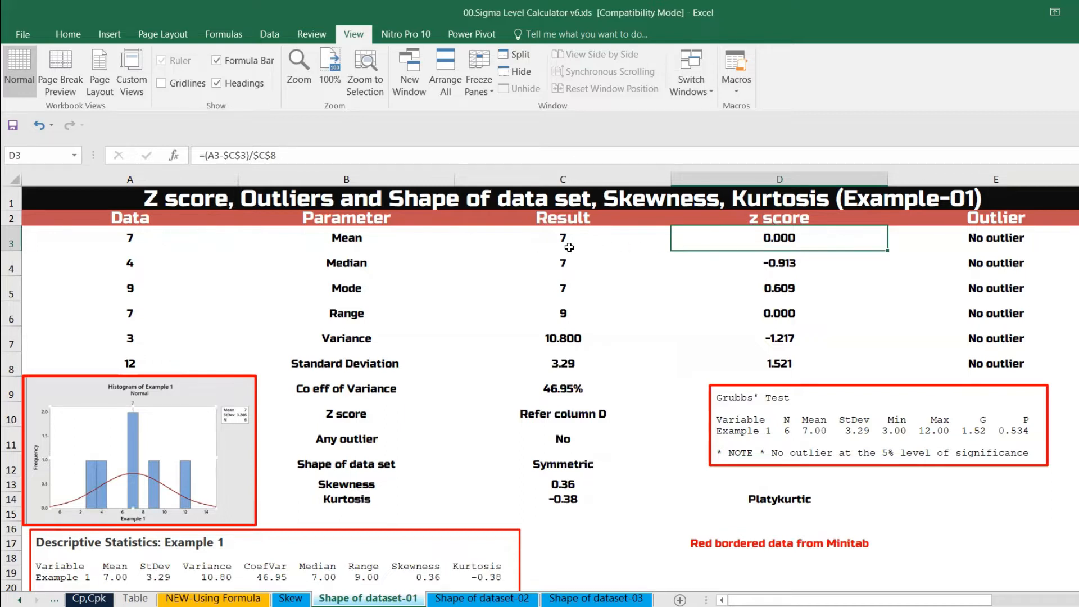
{"action": "double_click", "coordinate": [399, 243]}
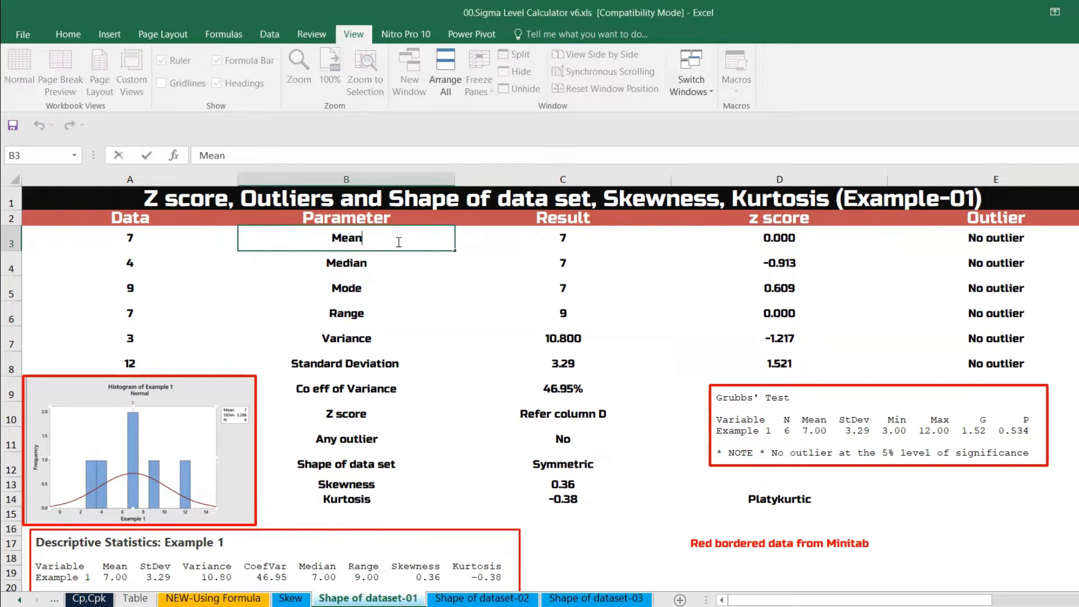
{"action": "type", "text": "/ X bar"}
{"action": "key", "text": "Return"}
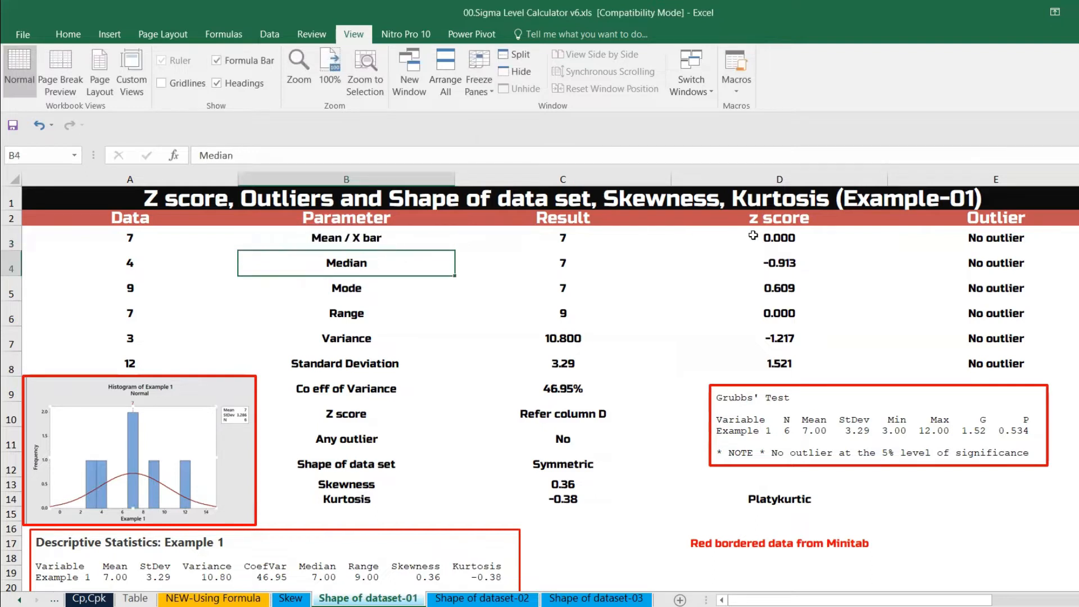
- Re-enter the first z score formula in D3 as =(A3-C3)/(C8), using the data value, mean and standard deviation
{"action": "left_click", "coordinate": [753, 236]}
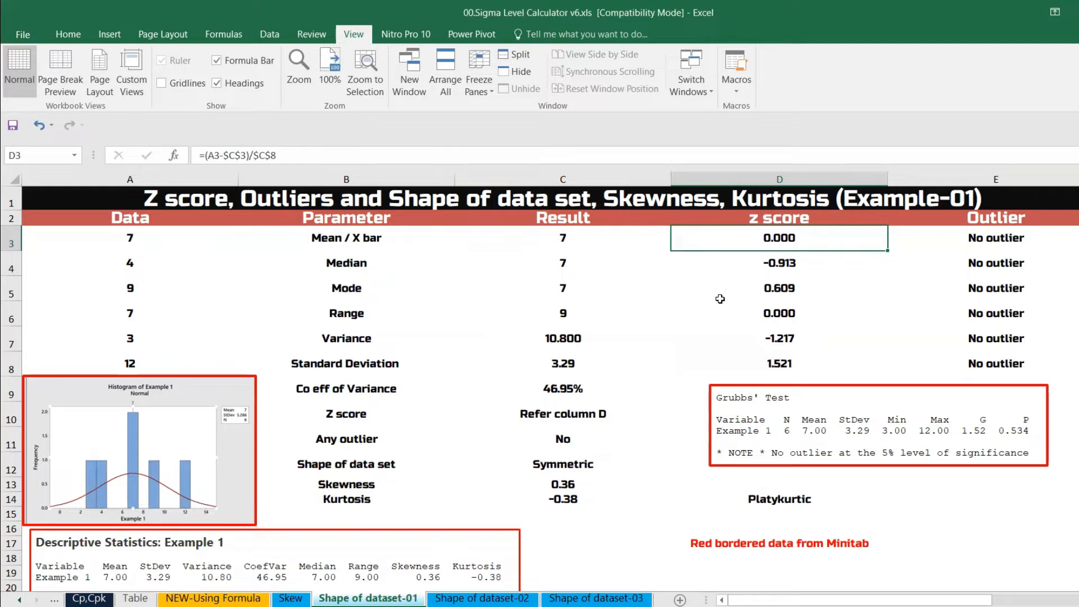
{"action": "type", "text": "="}
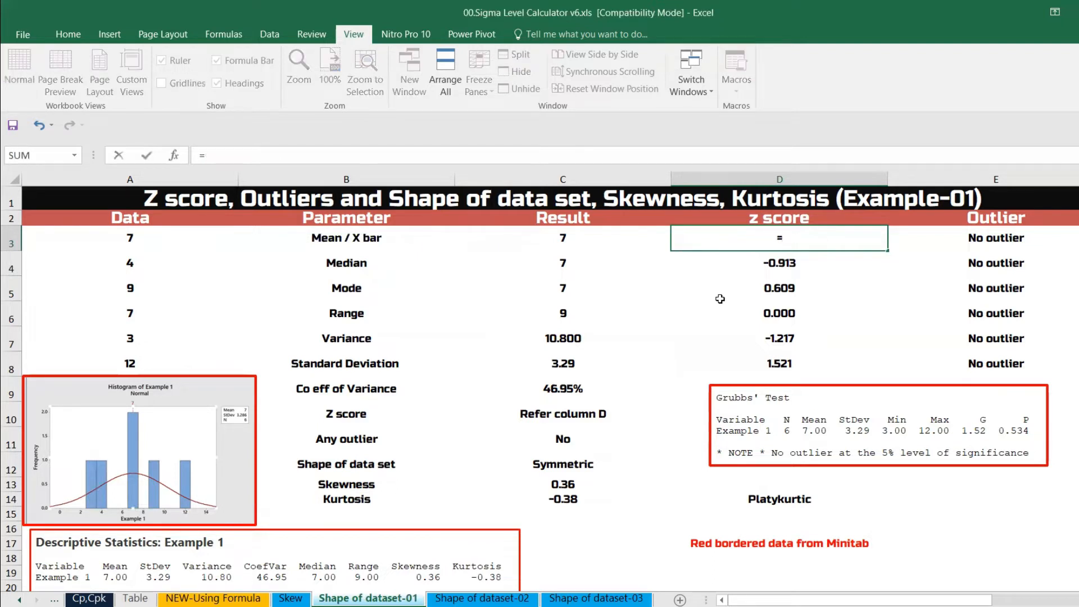
{"action": "type", "text": "("}
{"action": "left_click", "coordinate": [177, 235]}
{"action": "type", "text": "="}
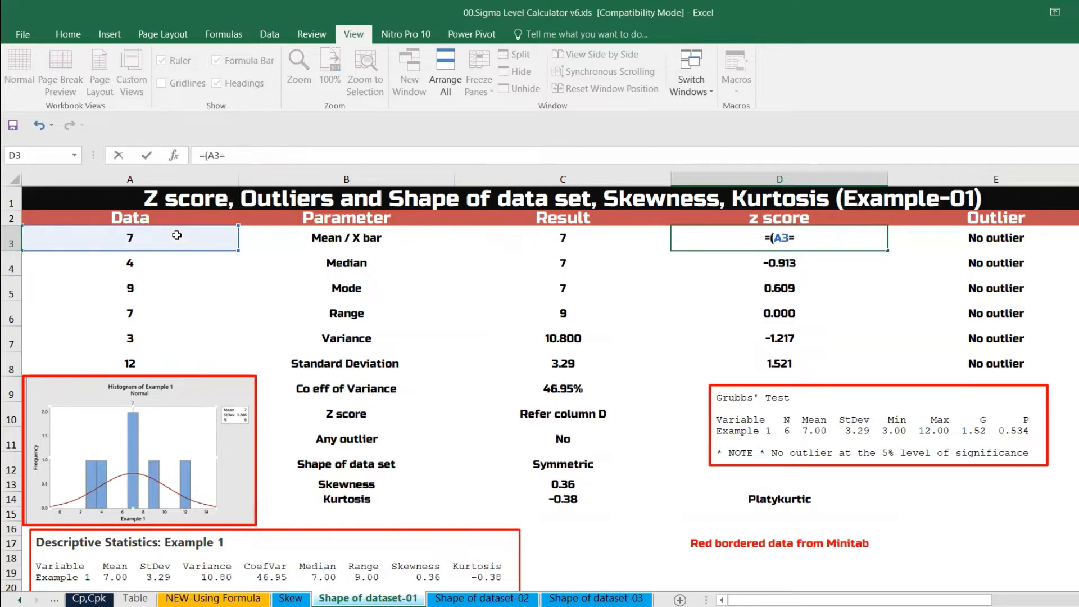
{"action": "key", "text": "BackSpace"}
{"action": "type", "text": "-"}
{"action": "left_click", "coordinate": [548, 240]}
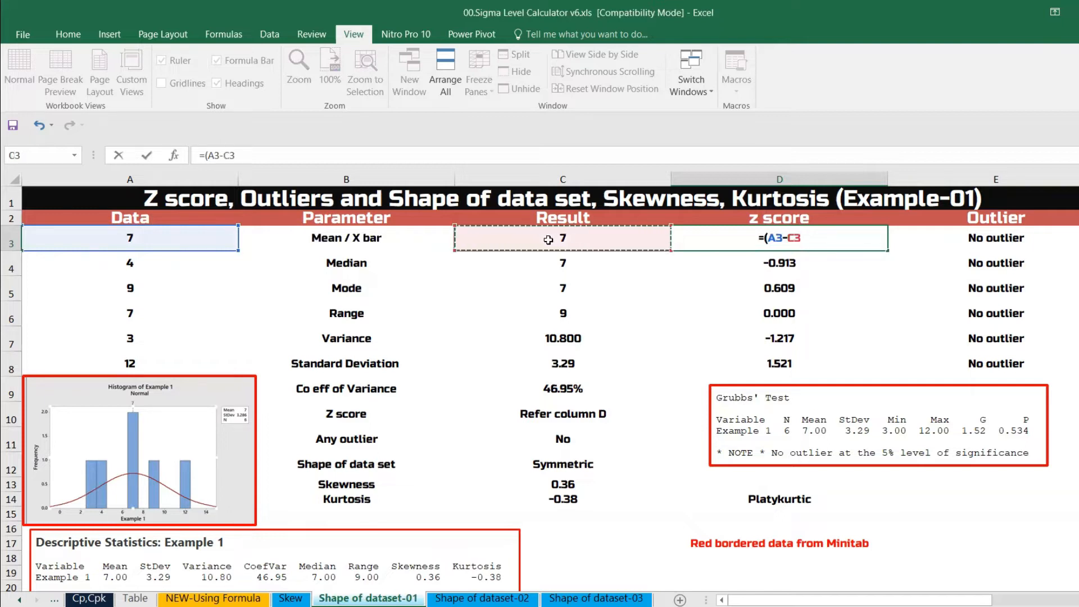
{"action": "type", "text": ")/("}
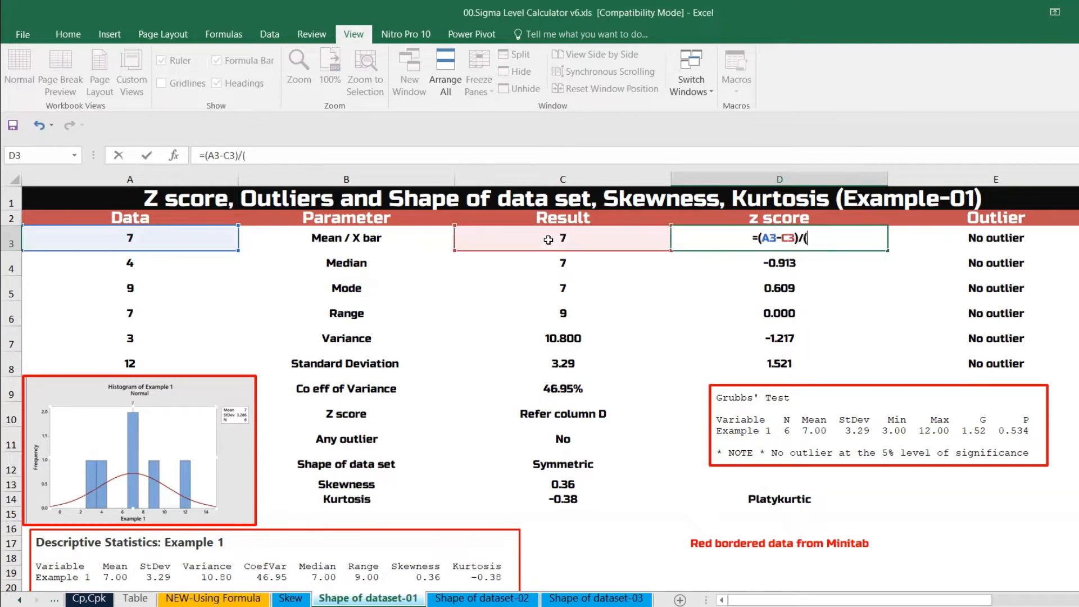
{"action": "left_click", "coordinate": [561, 363]}
{"action": "type", "text": ")"}
{"action": "key", "text": "Return"}
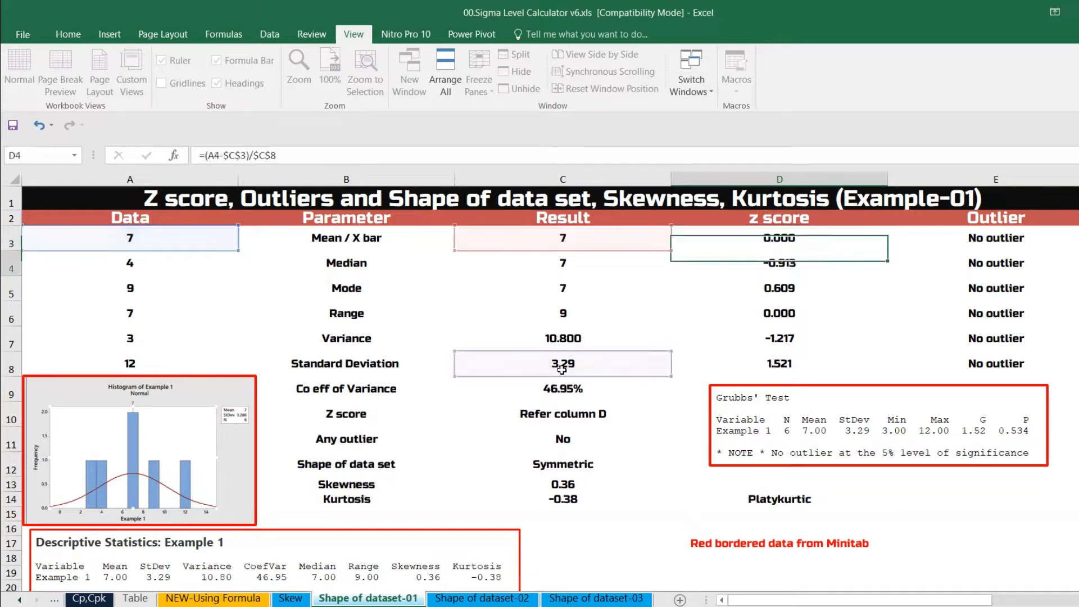
- Check the z score formula in D3, the outlier test in E3, and the z score, outlier and data shape results in C10 to C12
{"action": "left_click", "coordinate": [762, 240]}
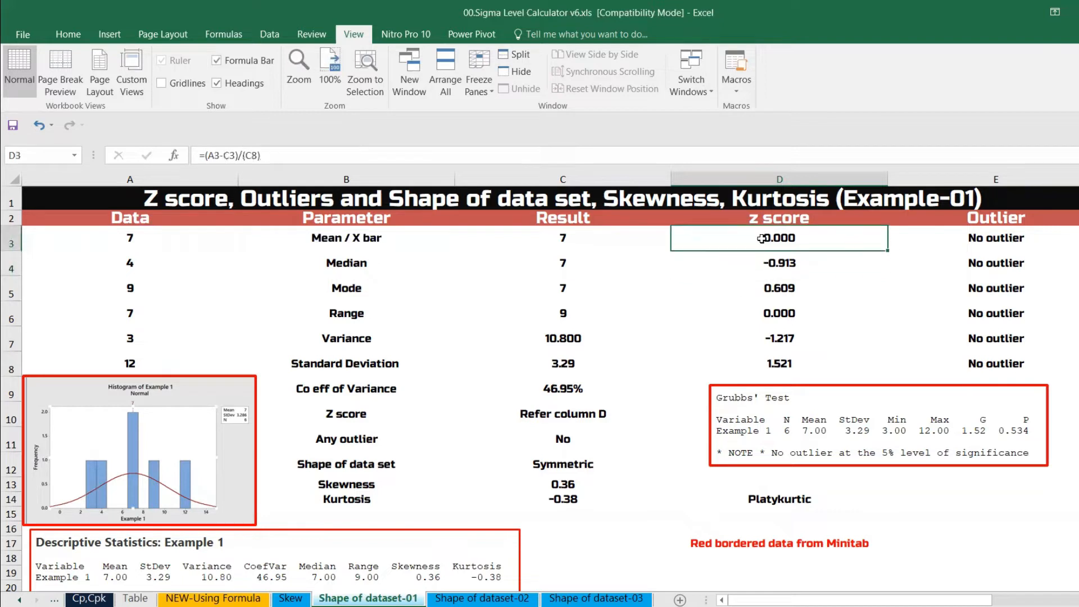
{"action": "left_click", "coordinate": [951, 232]}
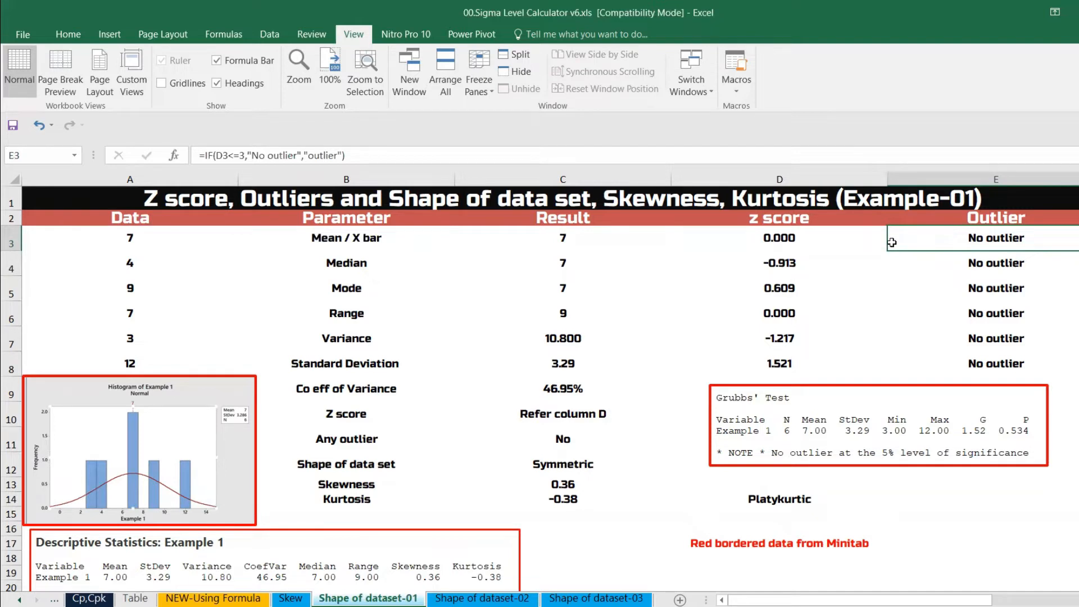
{"action": "left_click", "coordinate": [785, 236]}
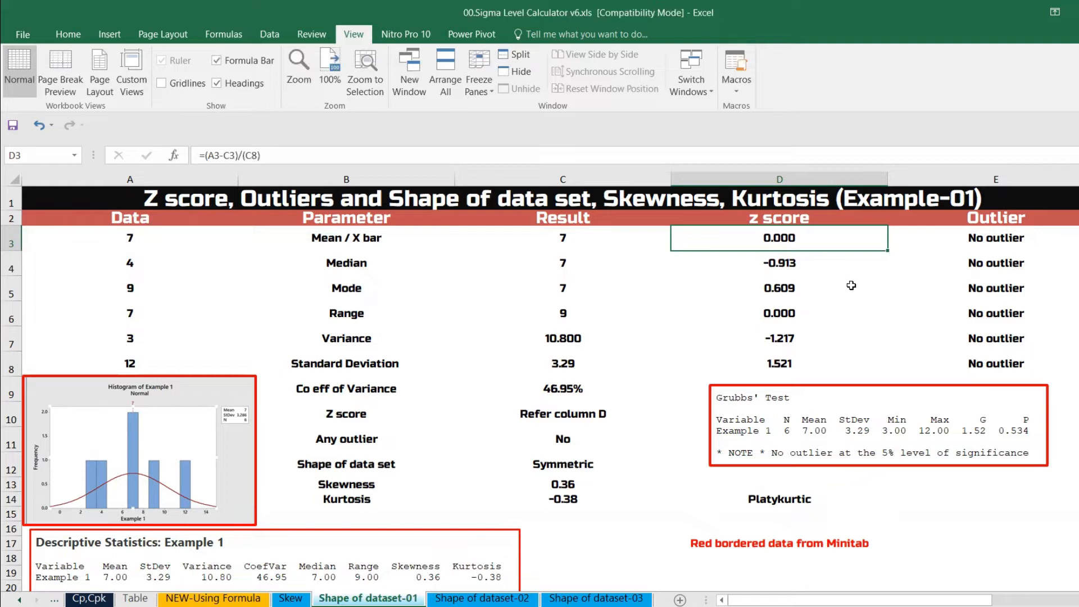
{"action": "left_click", "coordinate": [985, 246]}
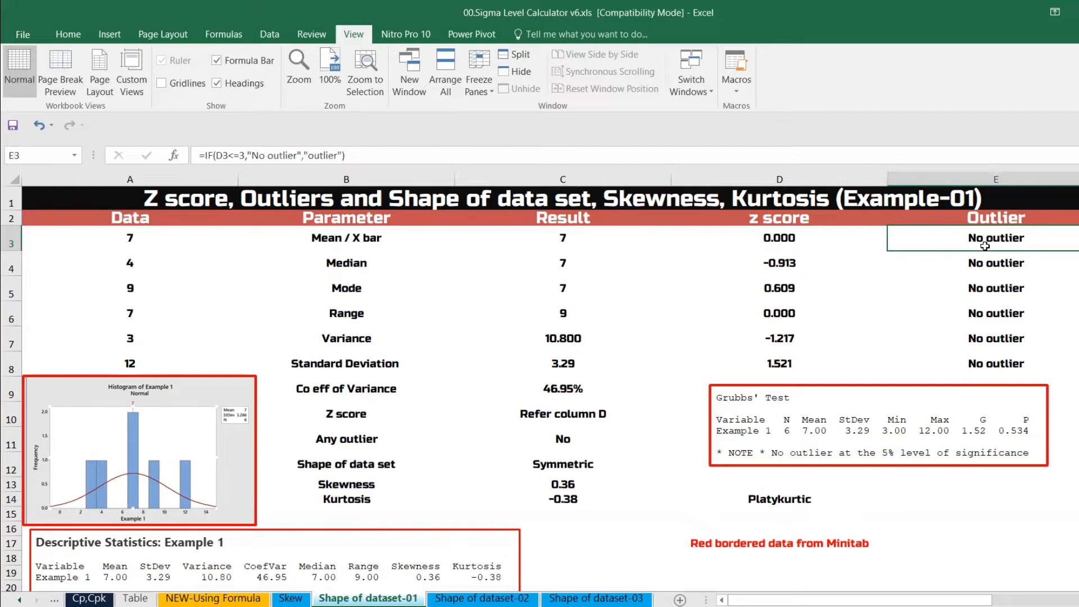
{"action": "left_click", "coordinate": [565, 416]}
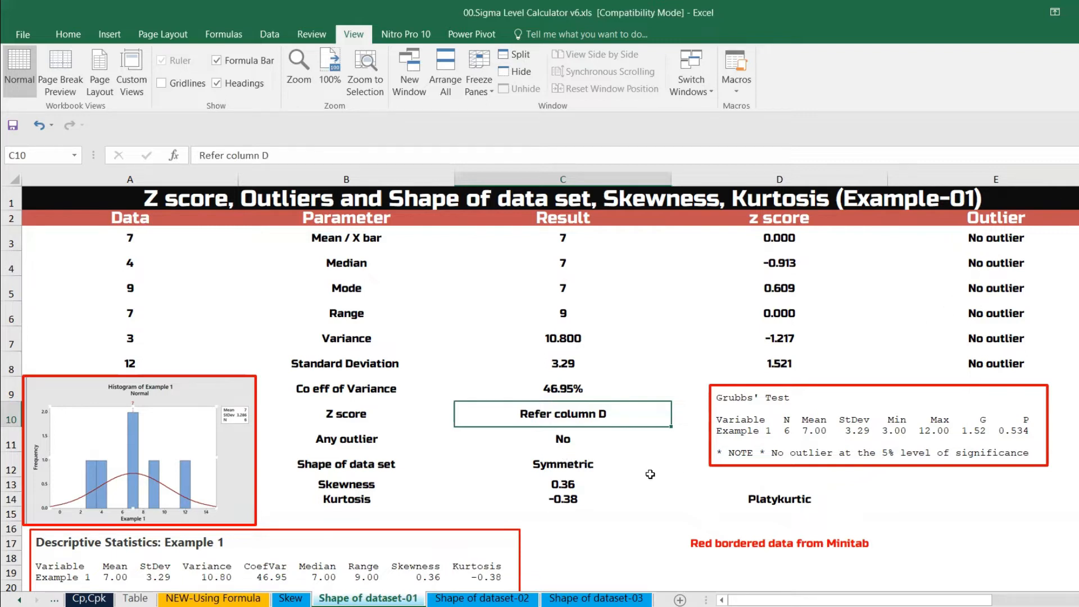
{"action": "left_click", "coordinate": [569, 442]}
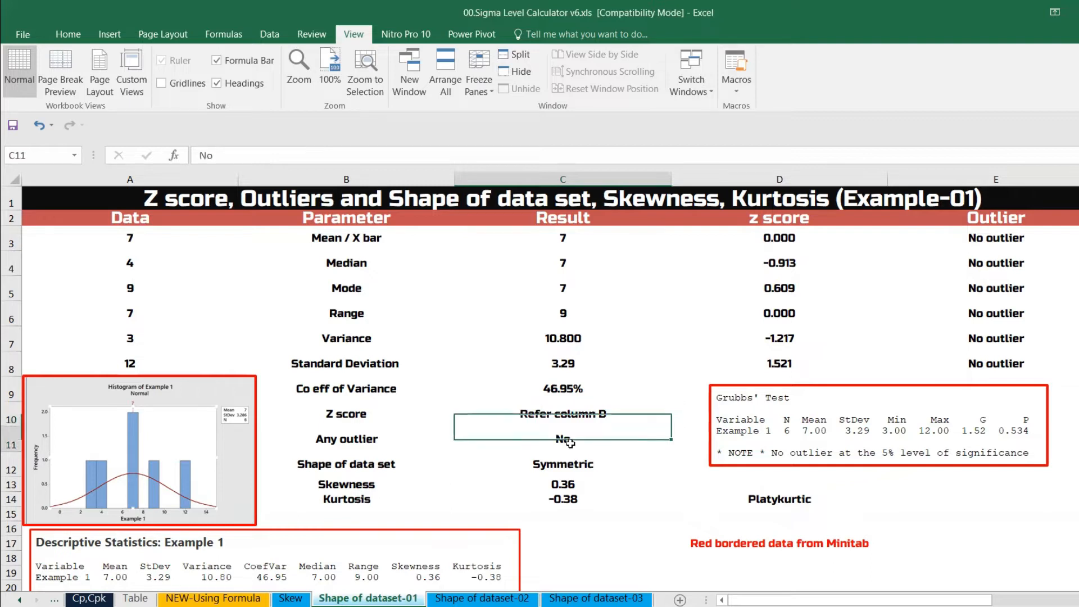
{"action": "left_click", "coordinate": [574, 470]}
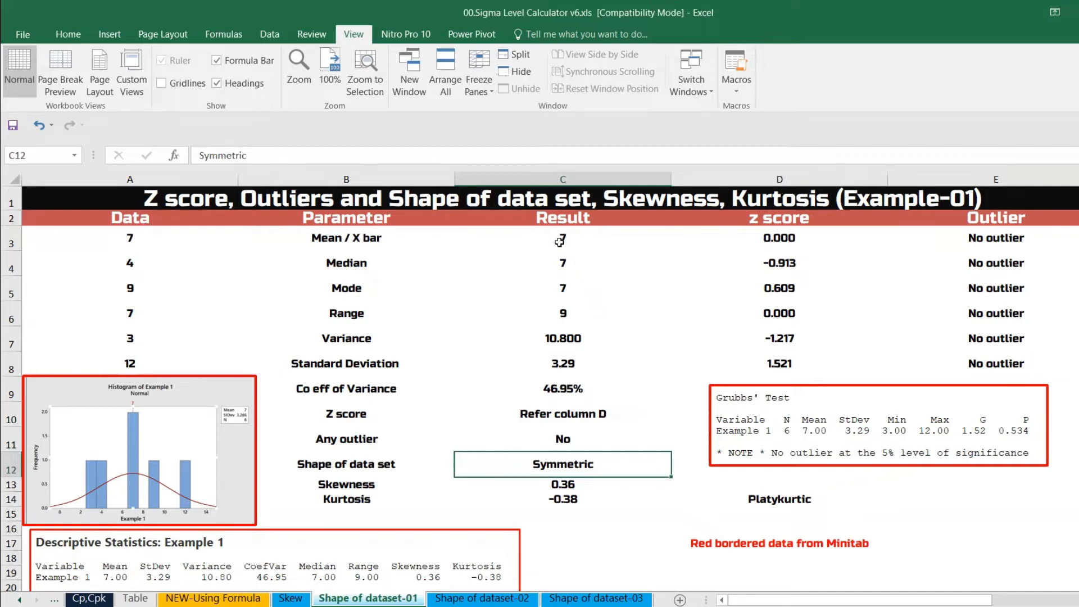
- Fill the mean and median result cells C3:C4 with the standard green color
{"action": "left_click_drag", "start_coordinate": [559, 238], "coordinate": [562, 264]}
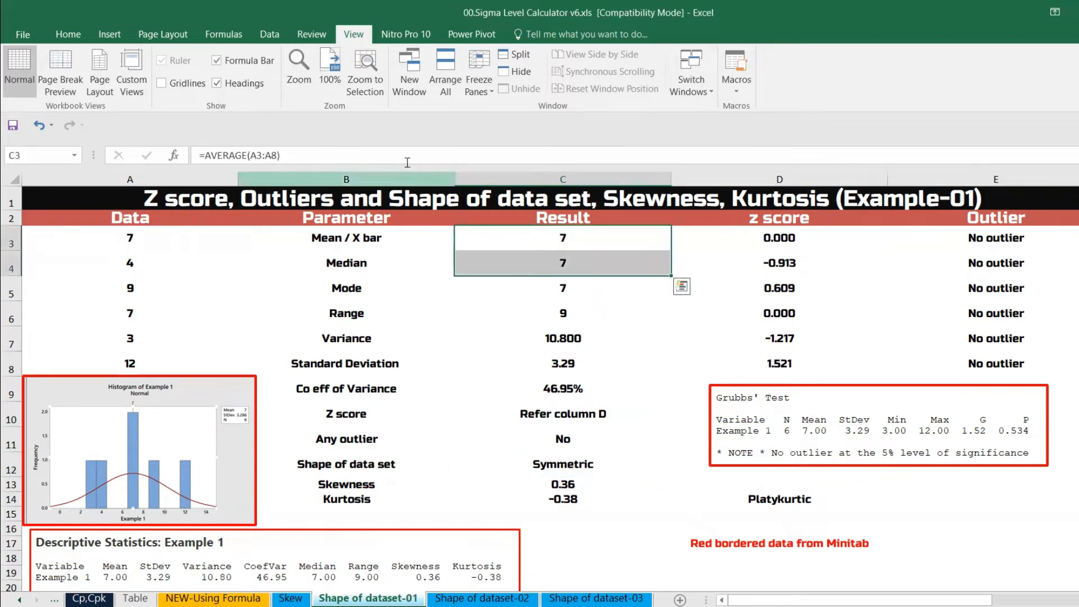
{"action": "left_click", "coordinate": [60, 34]}
{"action": "left_click", "coordinate": [228, 83]}
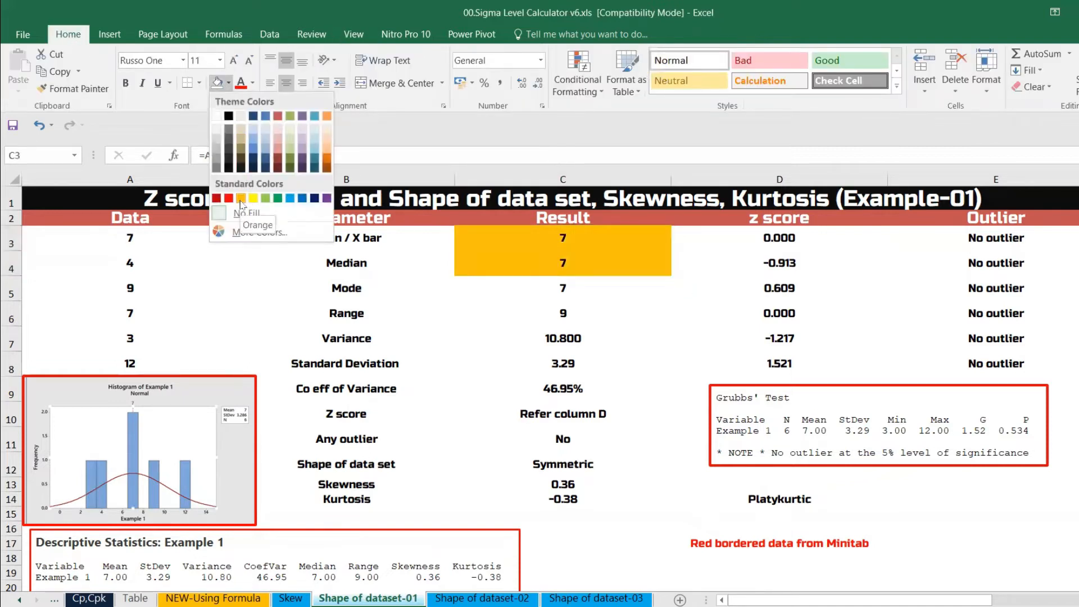
{"action": "left_click", "coordinate": [278, 199]}
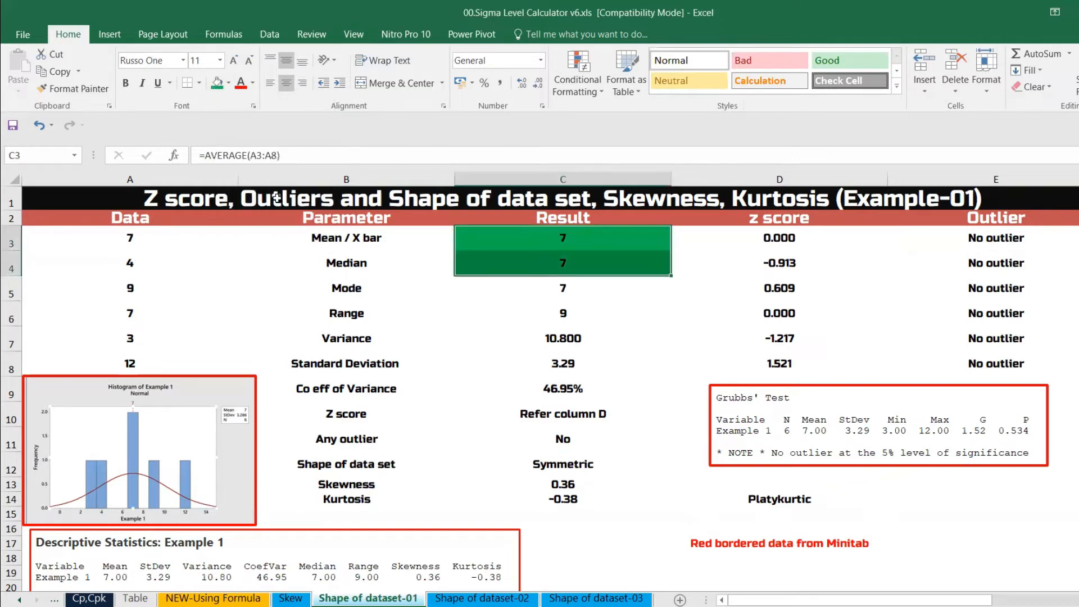
- Enlarge the Example 1 histogram picture to compare it with the data shape result in C12, and shrink it back below the data
{"action": "left_click", "coordinate": [554, 463]}
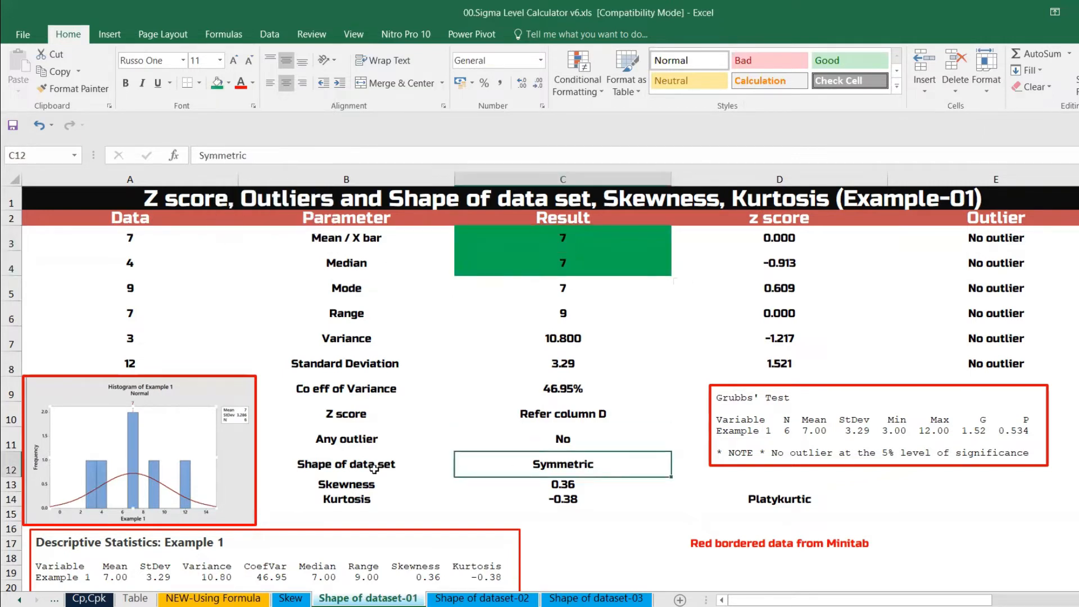
{"action": "left_click", "coordinate": [163, 474]}
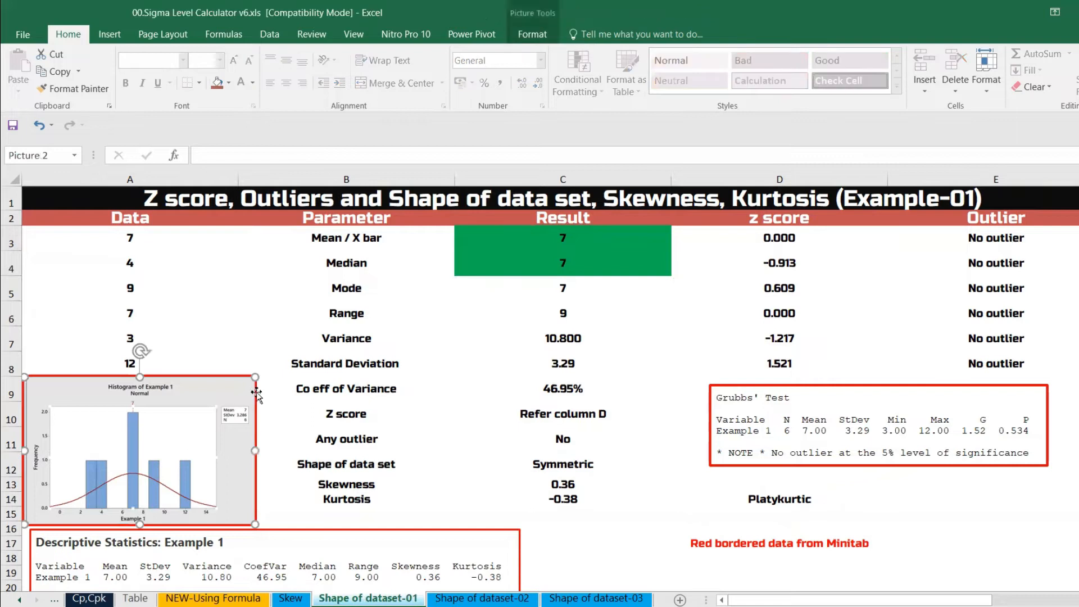
{"action": "left_click_drag", "start_coordinate": [254, 378], "coordinate": [540, 195]}
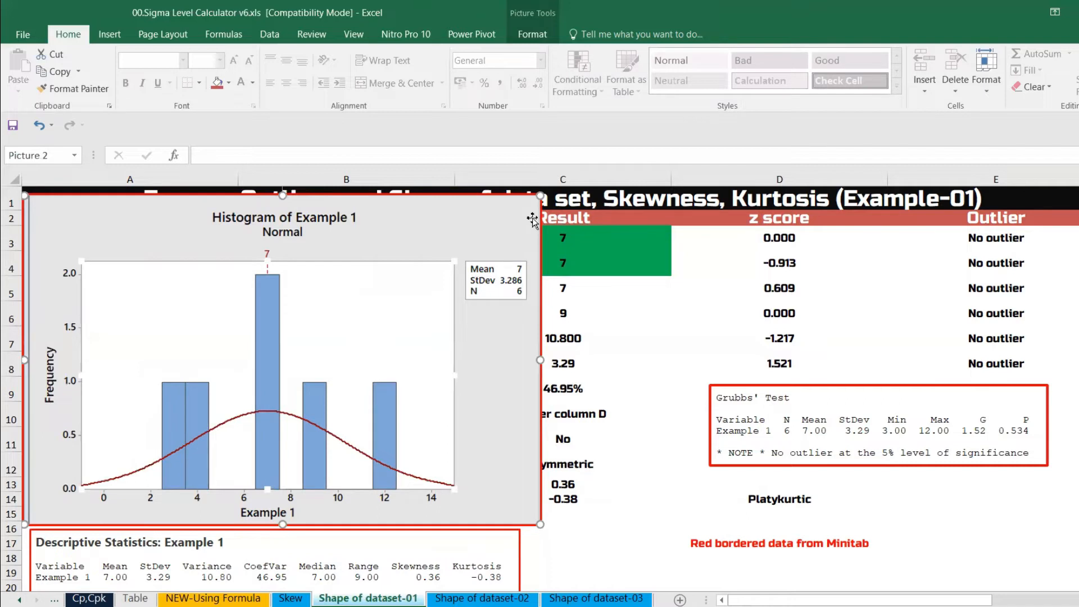
{"action": "left_click_drag", "start_coordinate": [540, 196], "coordinate": [145, 371]}
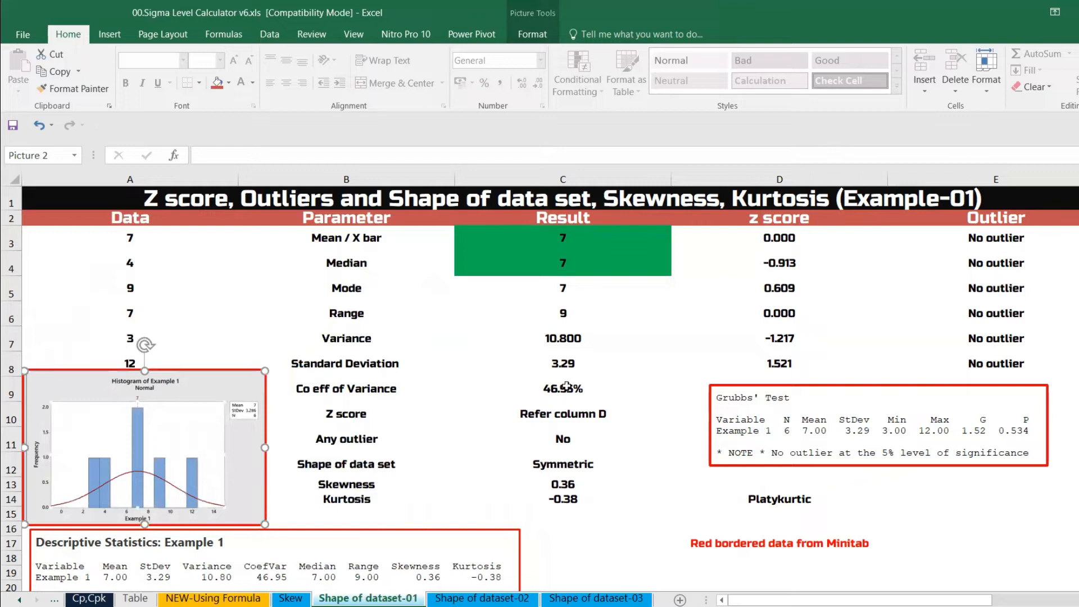
- Re-enter the skewness formula in C13 as =SKEW(A3:A8), using the six data values
{"action": "left_click", "coordinate": [558, 482]}
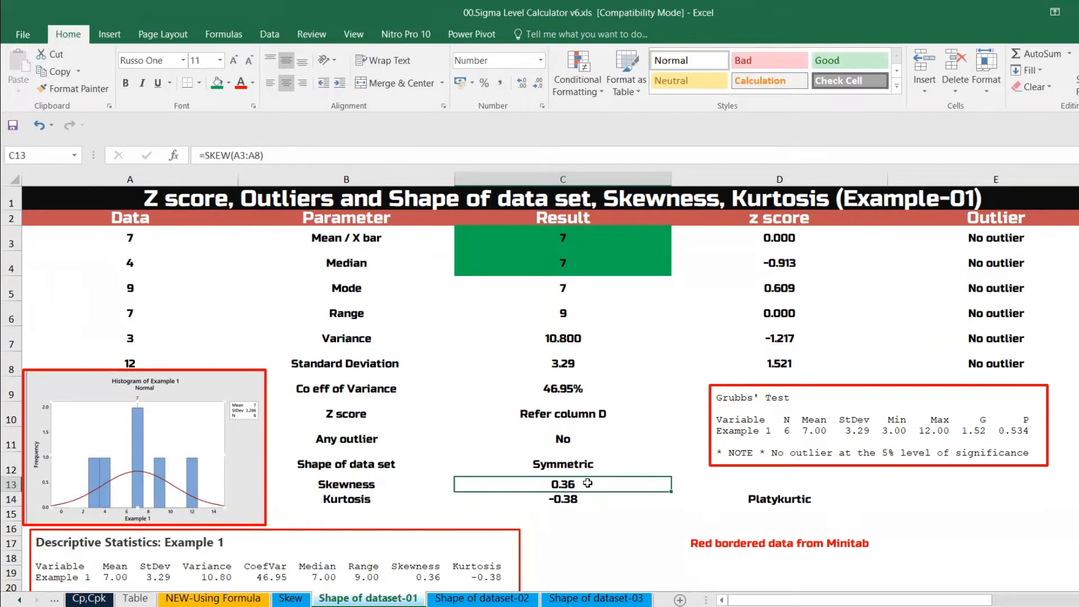
{"action": "key", "text": "Delete"}
{"action": "type", "text": "=s"}
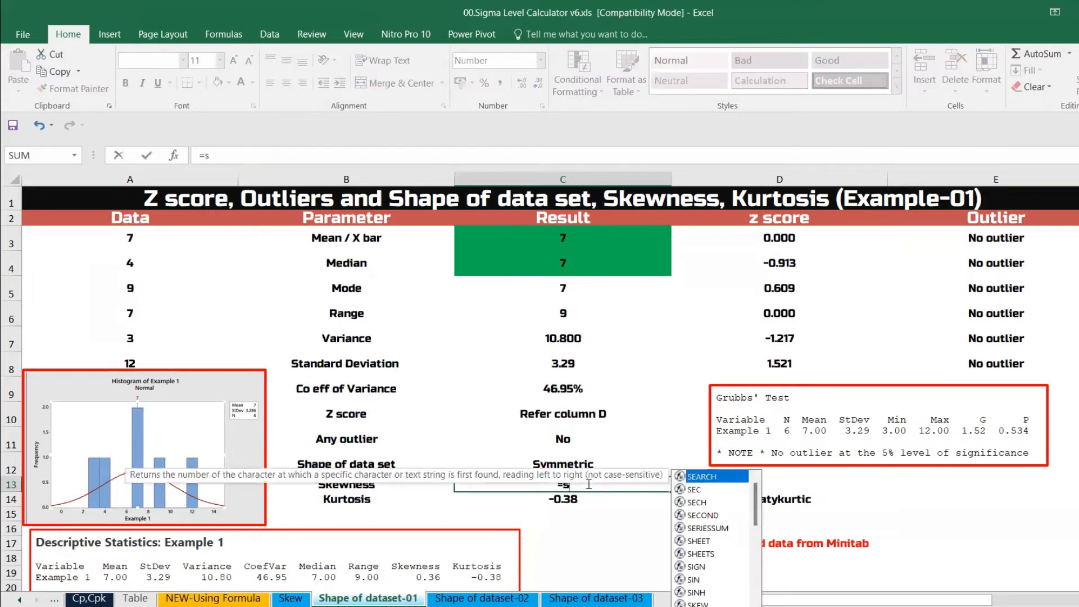
{"action": "type", "text": "kew"}
{"action": "key", "text": "Tab"}
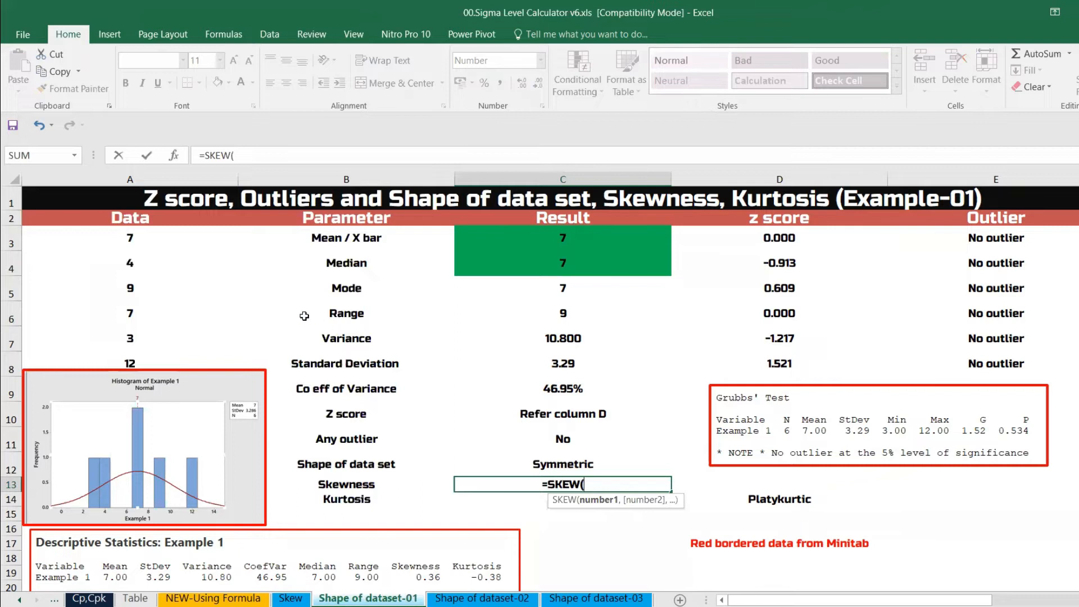
{"action": "left_click_drag", "start_coordinate": [135, 237], "coordinate": [146, 352]}
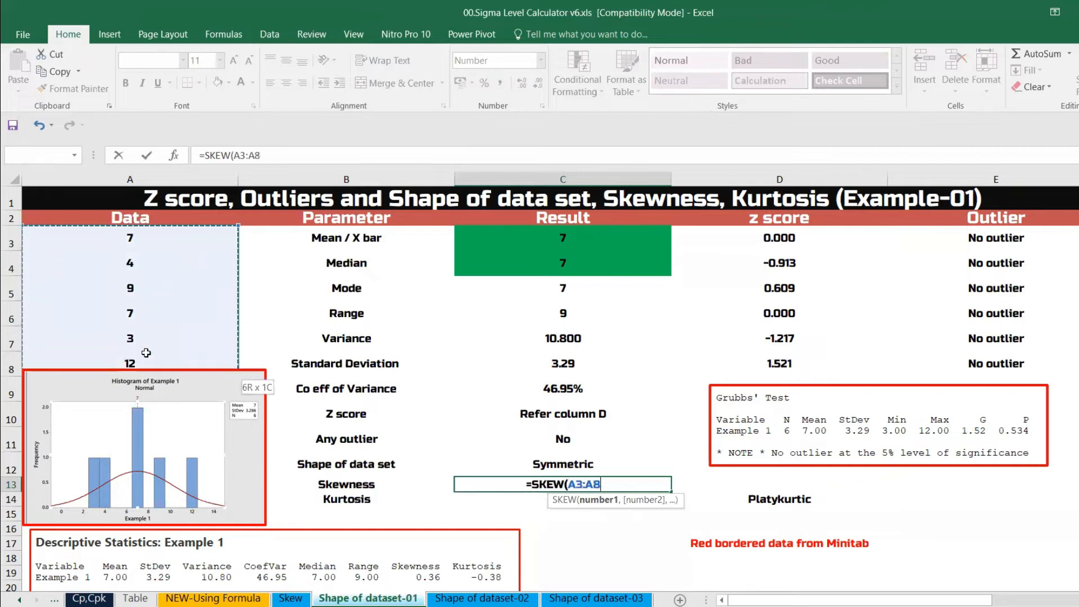
{"action": "key", "text": "Return"}
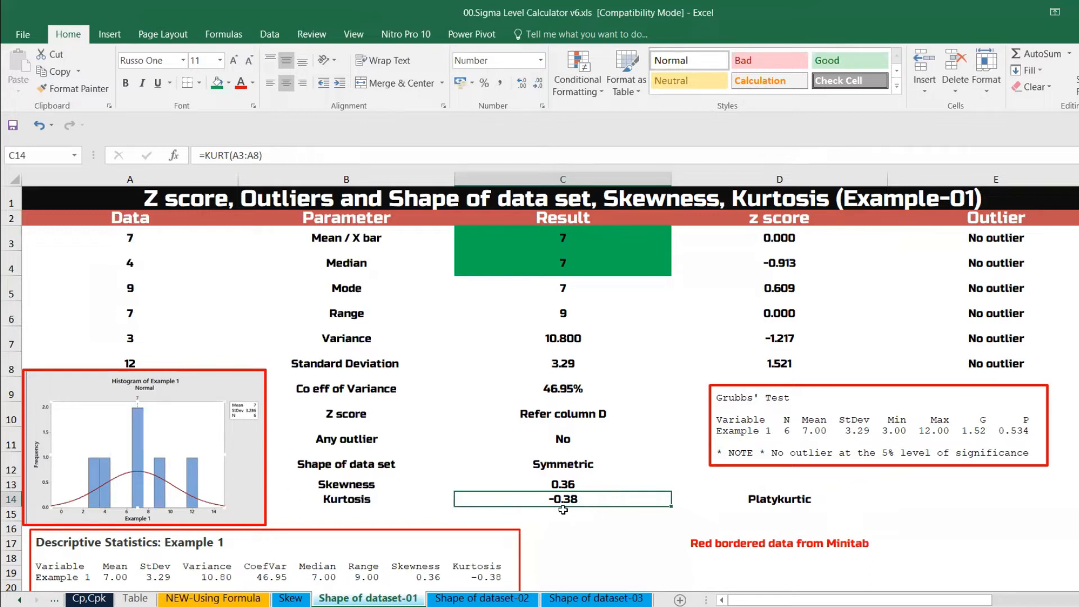
- Review the kurtosis classification formula in D14 and compare the skewness result with the red-bordered Minitab histogram and descriptive statistics pictures
{"action": "left_click", "coordinate": [725, 499]}
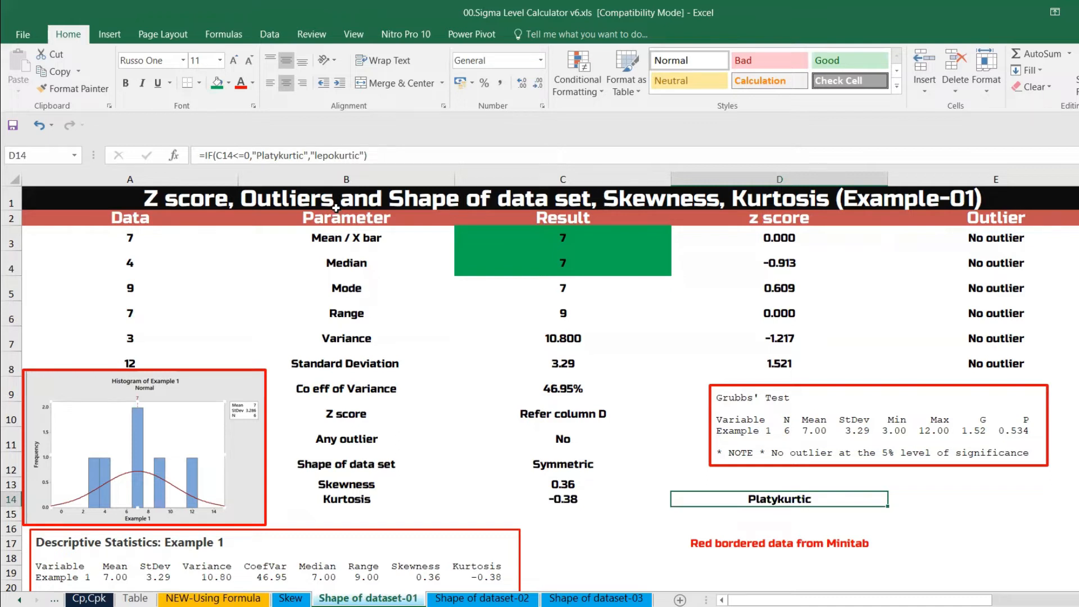
{"action": "left_click", "coordinate": [619, 488]}
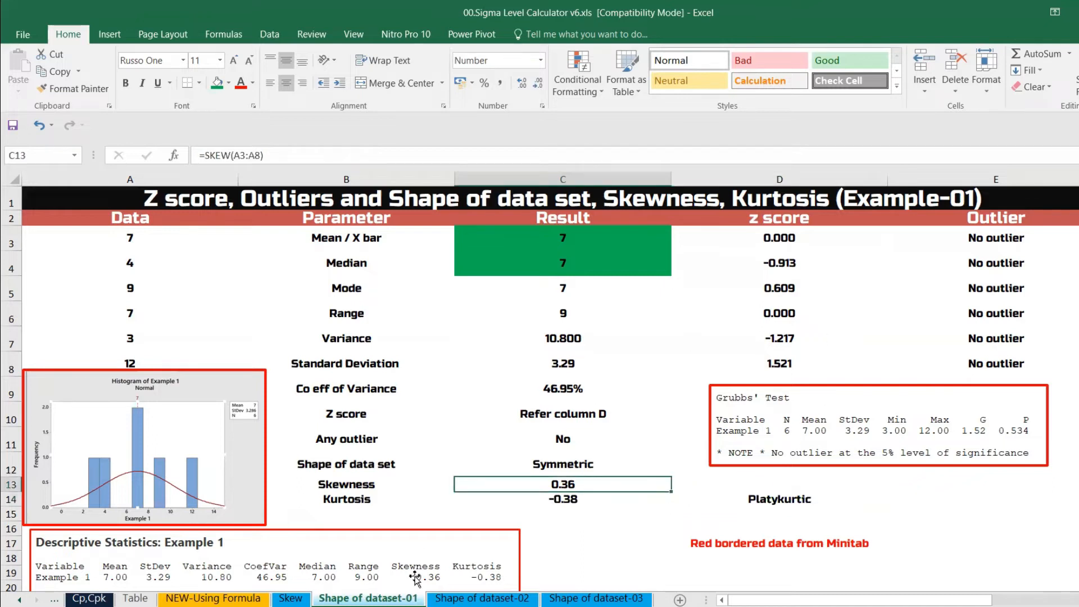
{"action": "left_click", "coordinate": [704, 548]}
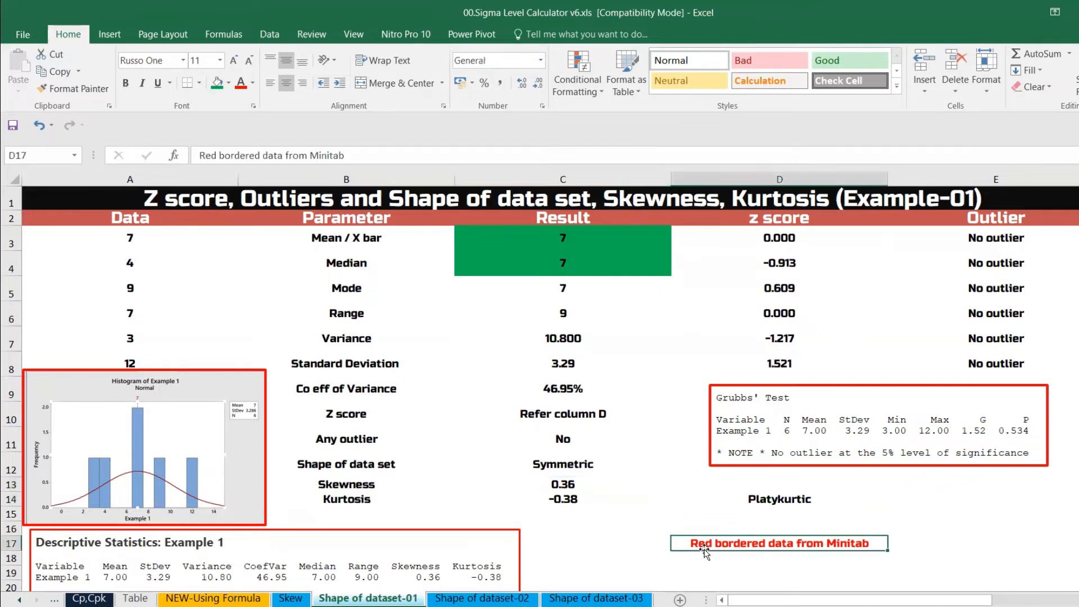
{"action": "left_click", "coordinate": [196, 451]}
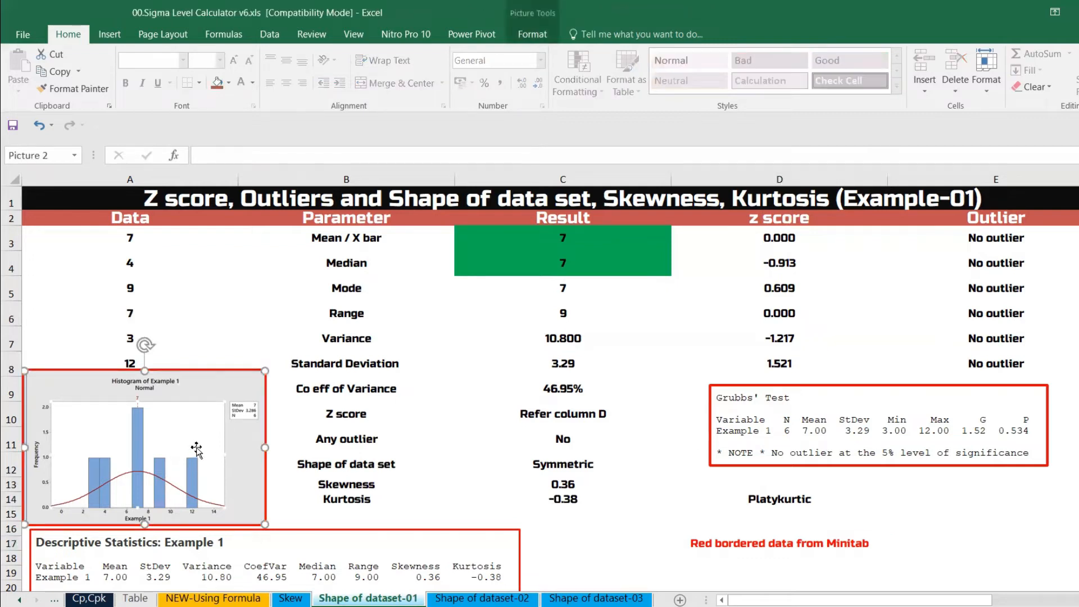
{"action": "left_click", "coordinate": [220, 546]}
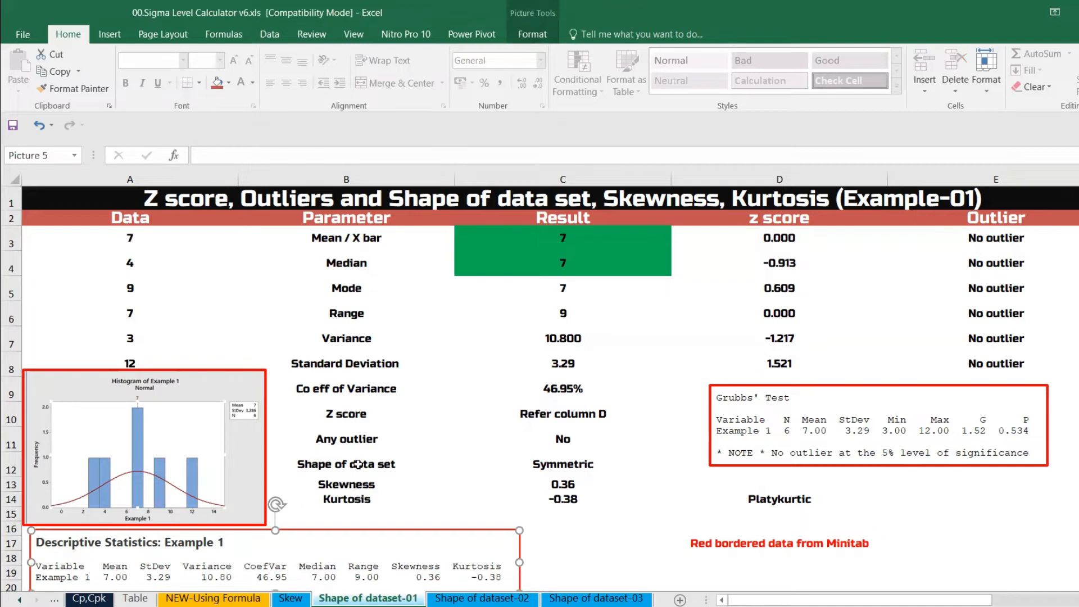
- Review the result formulas for mean, coefficient of variance, standard deviation, range, skewness and kurtosis in column C
{"action": "left_click", "coordinate": [532, 234]}
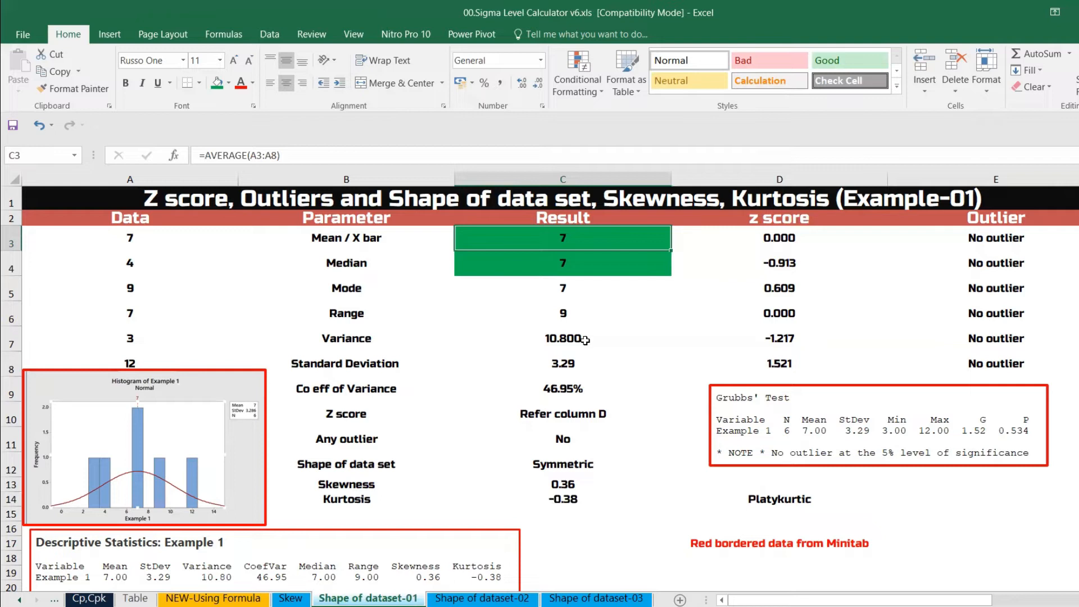
{"action": "left_click", "coordinate": [579, 387]}
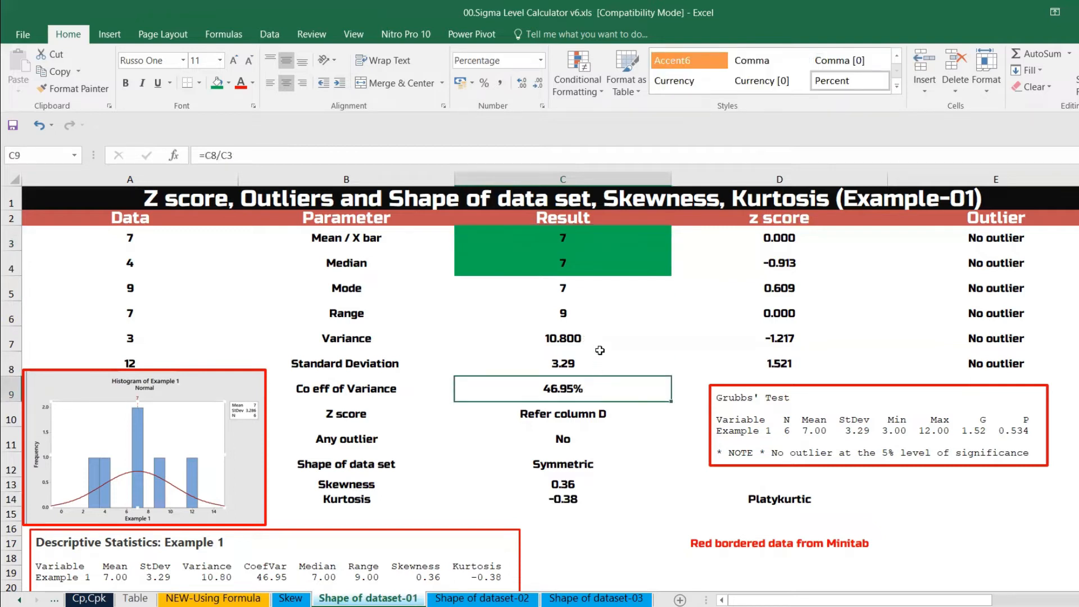
{"action": "left_click", "coordinate": [577, 362]}
{"action": "left_click", "coordinate": [567, 317]}
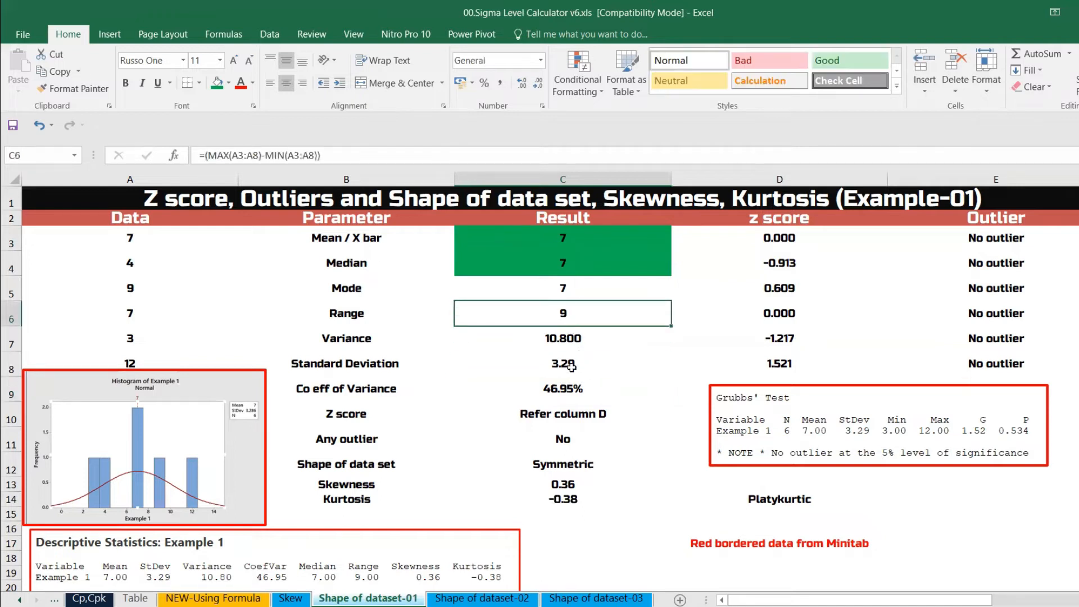
{"action": "left_click", "coordinate": [573, 479]}
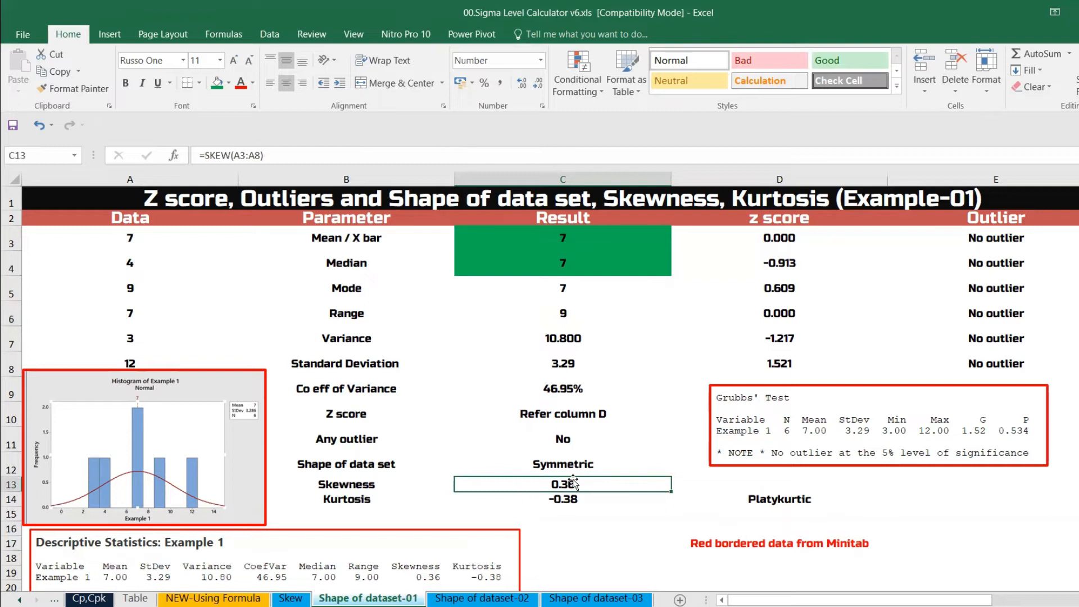
{"action": "left_click", "coordinate": [578, 505]}
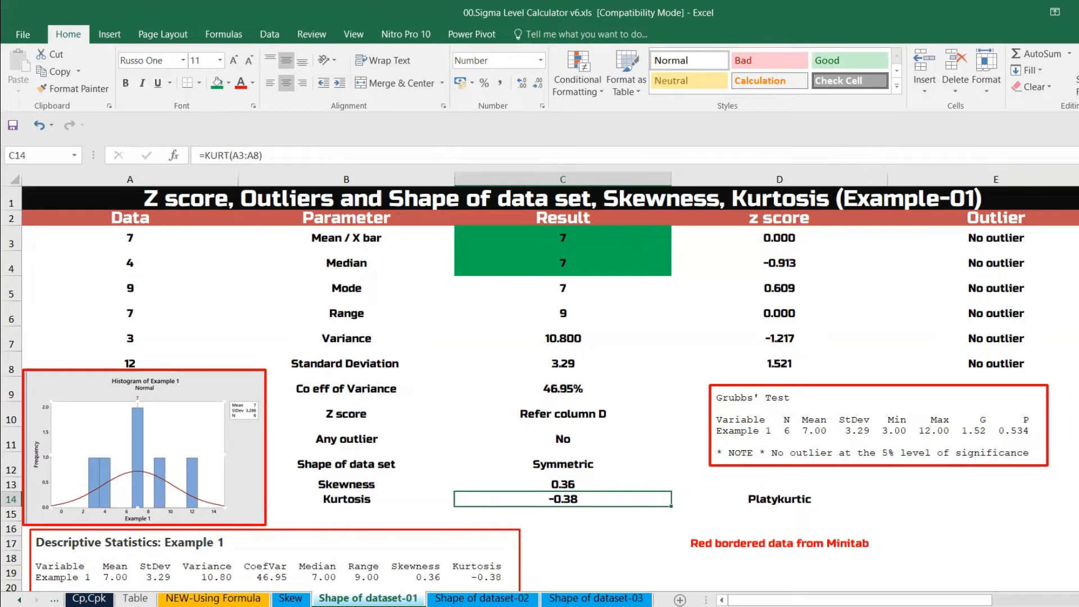
- Switch to Minitab and bring Worksheet 1 to the front with the Example 1 column heading selected
{"action": "mouse_move", "coordinate": [791, 606]}
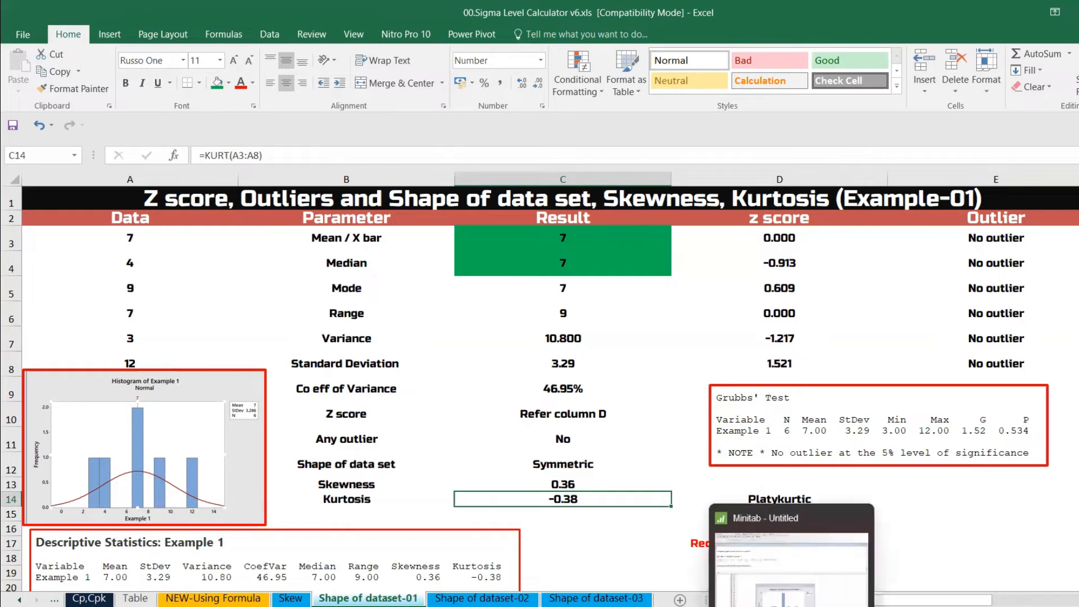
{"action": "left_click", "coordinate": [791, 570]}
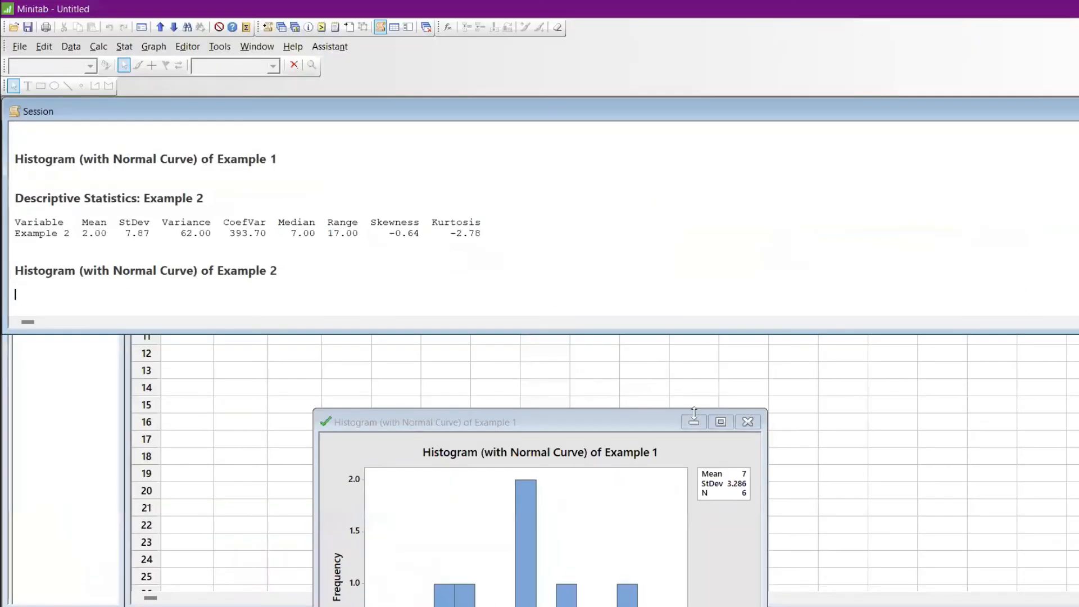
{"action": "left_click", "coordinate": [1078, 111]}
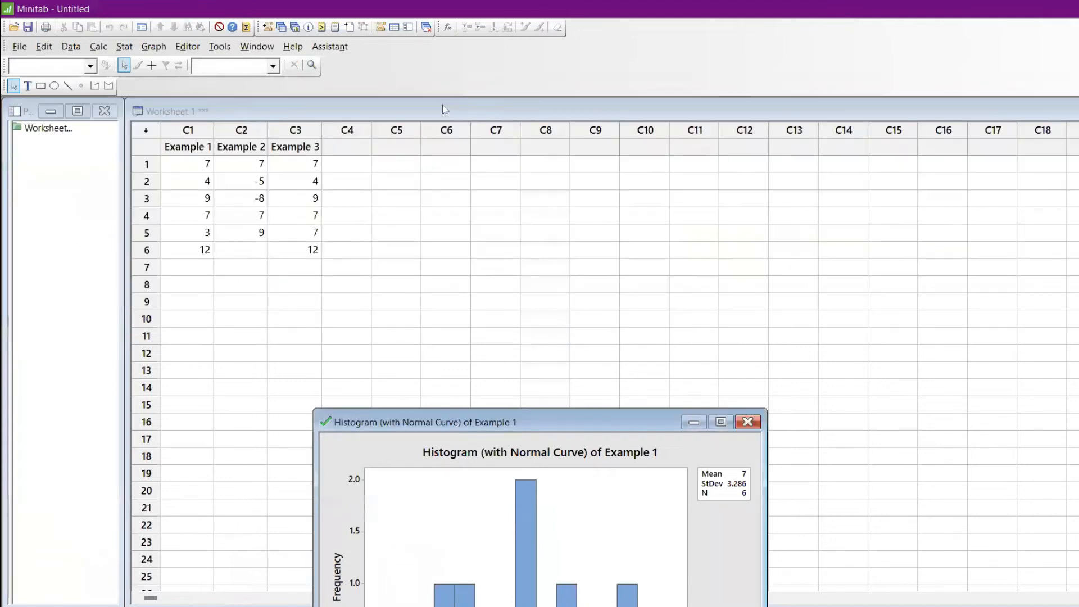
{"action": "left_click", "coordinate": [187, 149]}
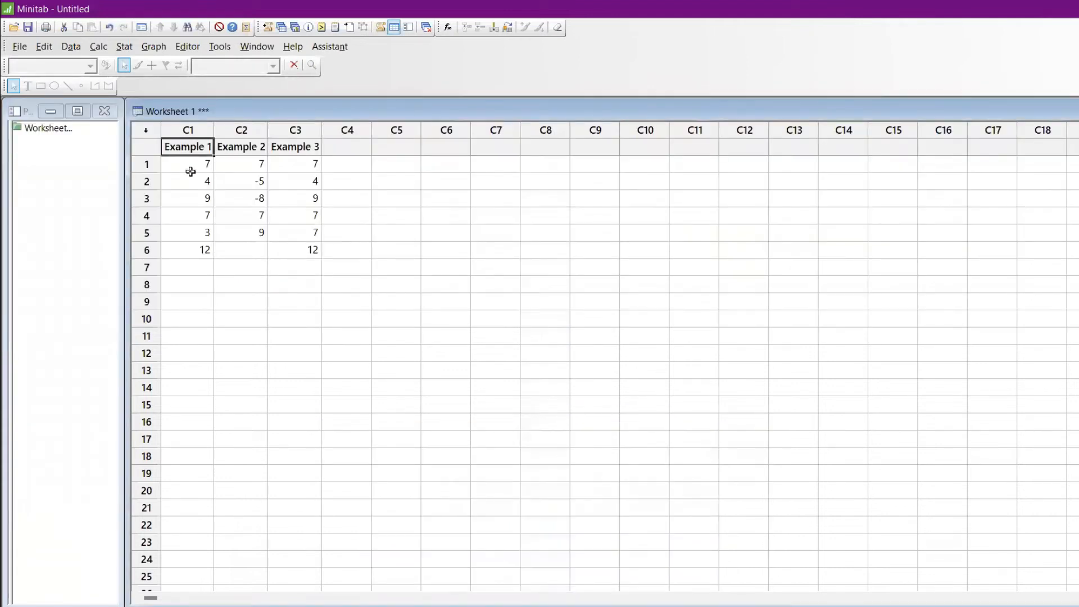
- Run Display Descriptive Statistics on Example 1, including skewness and kurtosis, and move the histogram window clear of the session statistics
{"action": "left_click", "coordinate": [124, 46]}
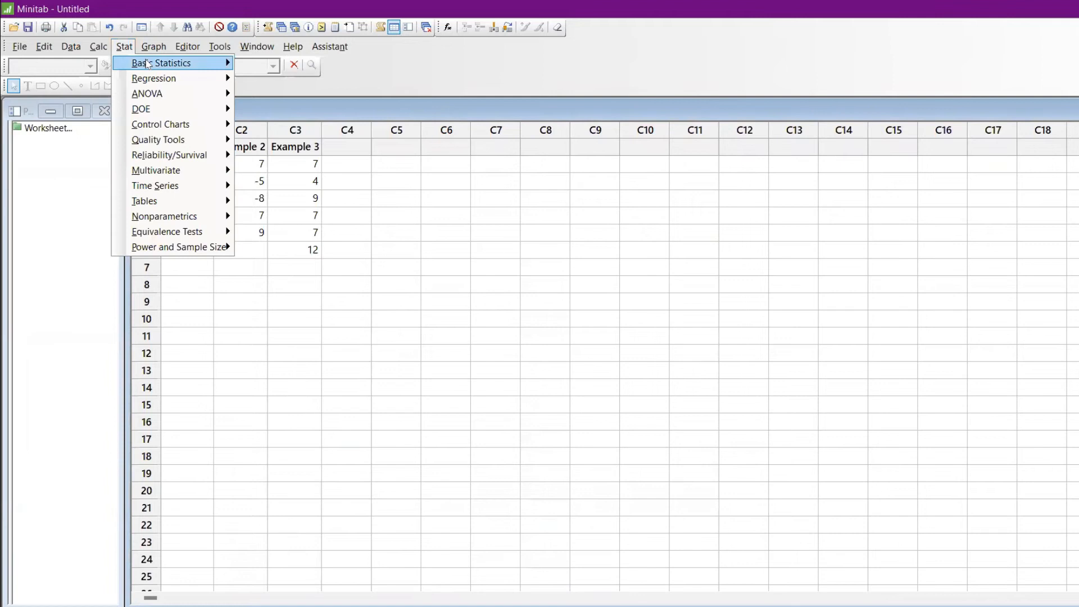
{"action": "mouse_move", "coordinate": [146, 64]}
{"action": "left_click", "coordinate": [288, 64]}
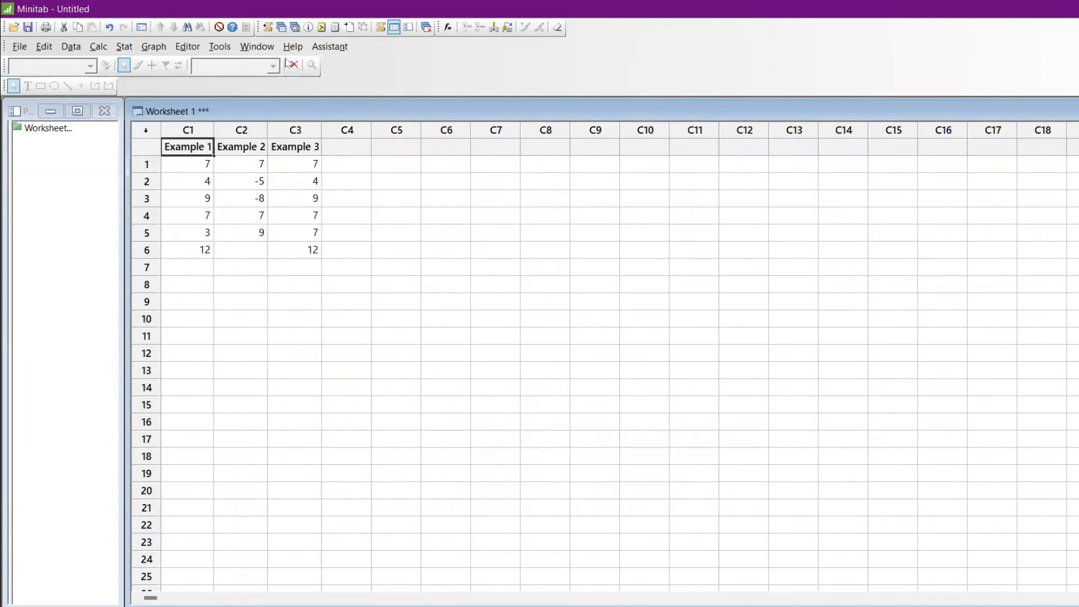
{"action": "double_click", "coordinate": [521, 212]}
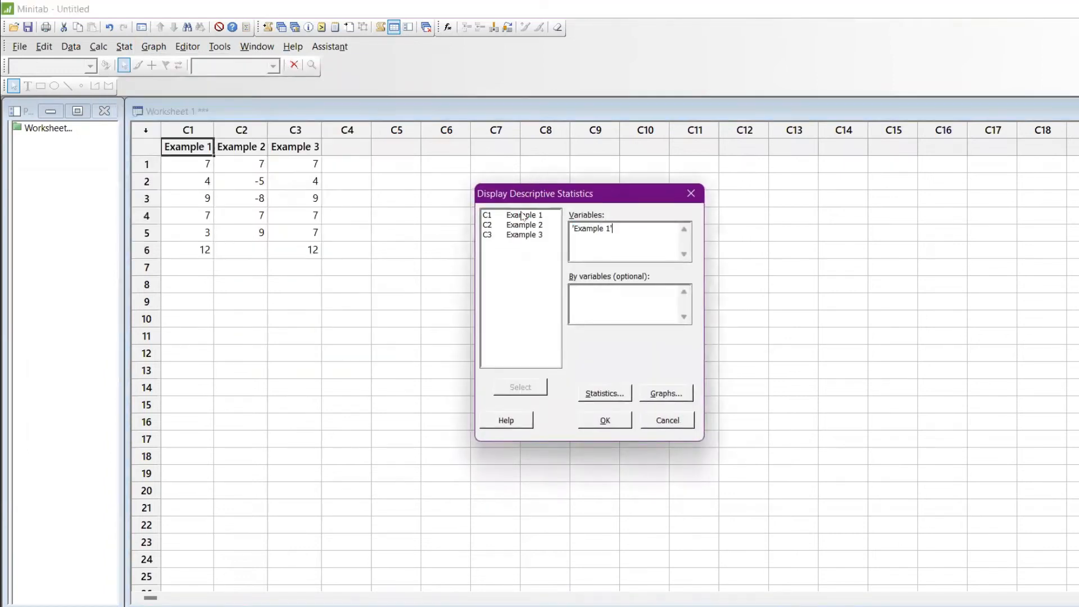
{"action": "left_click", "coordinate": [618, 394]}
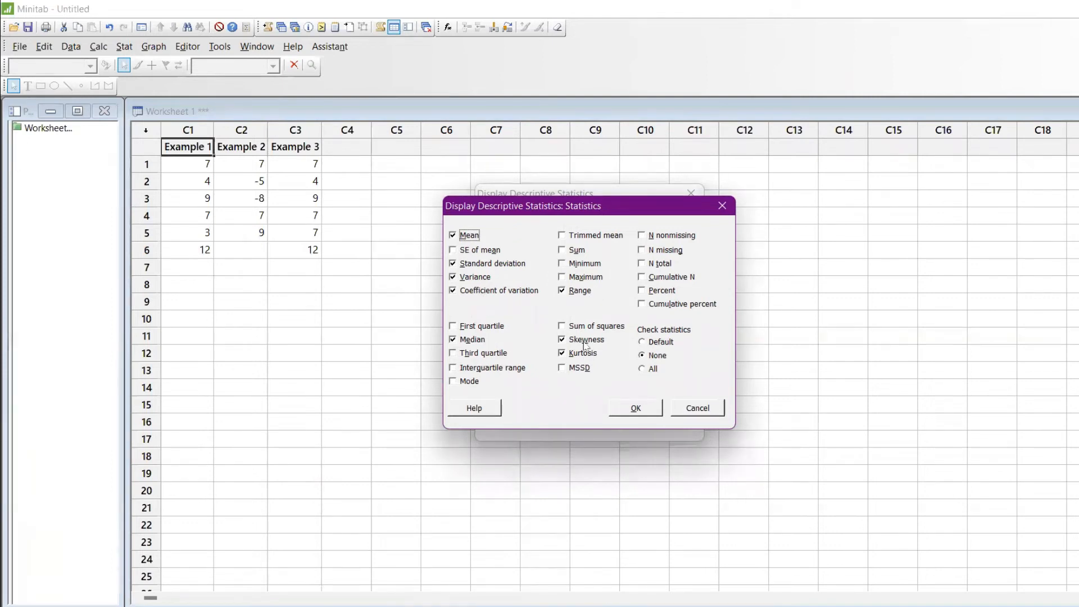
{"action": "left_click", "coordinate": [631, 410]}
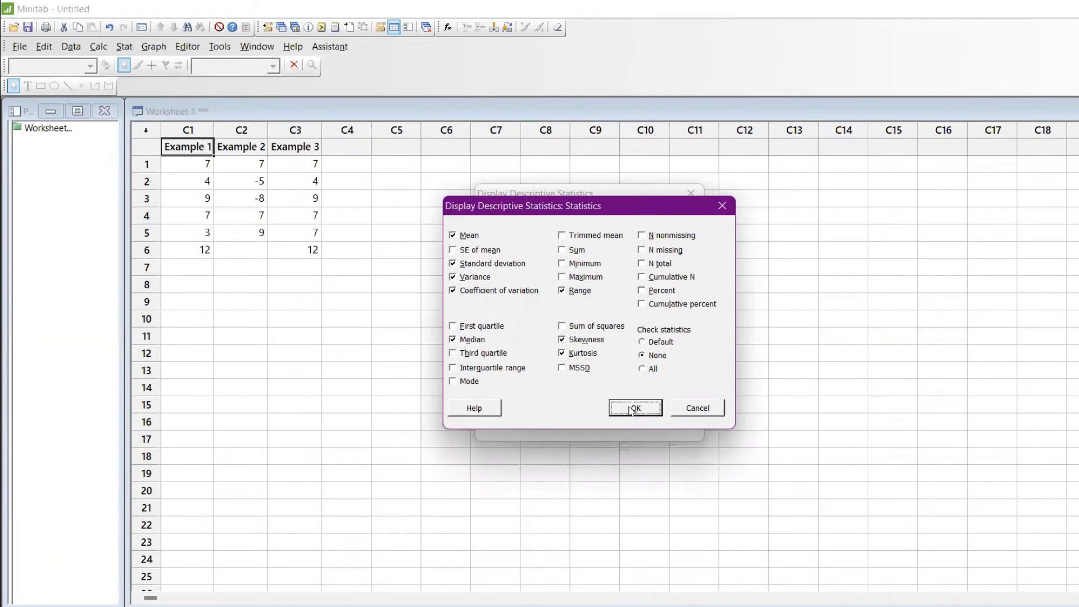
{"action": "key", "text": "Return"}
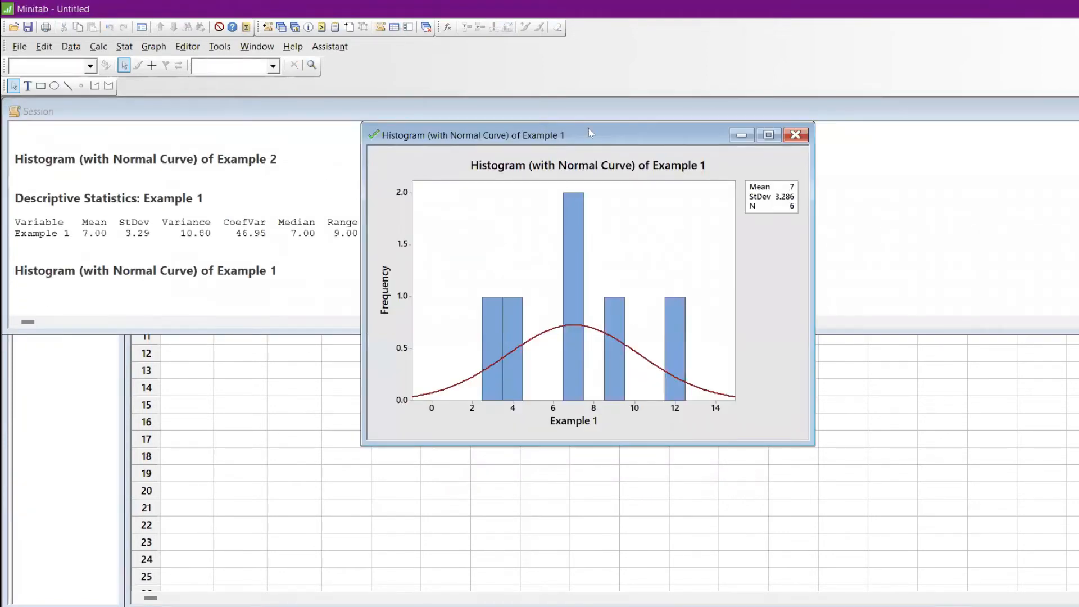
{"action": "left_click_drag", "start_coordinate": [590, 132], "coordinate": [766, 105]}
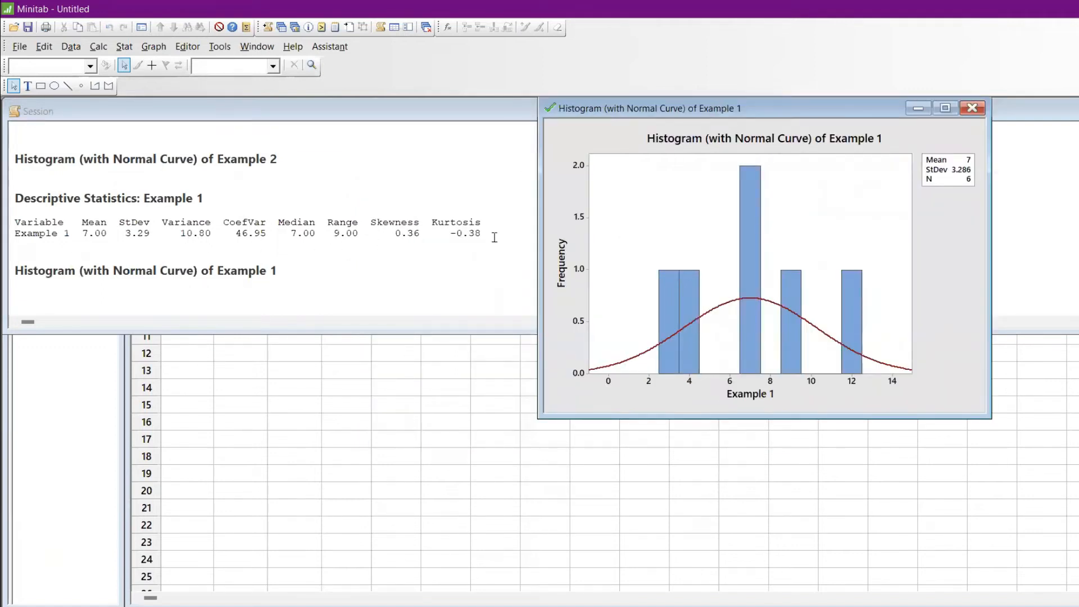
- Run an Outlier Test on Example 1 instead of Example 3 and enlarge the resulting outlier plot window
{"action": "left_click", "coordinate": [125, 46]}
{"action": "mouse_move", "coordinate": [140, 65]}
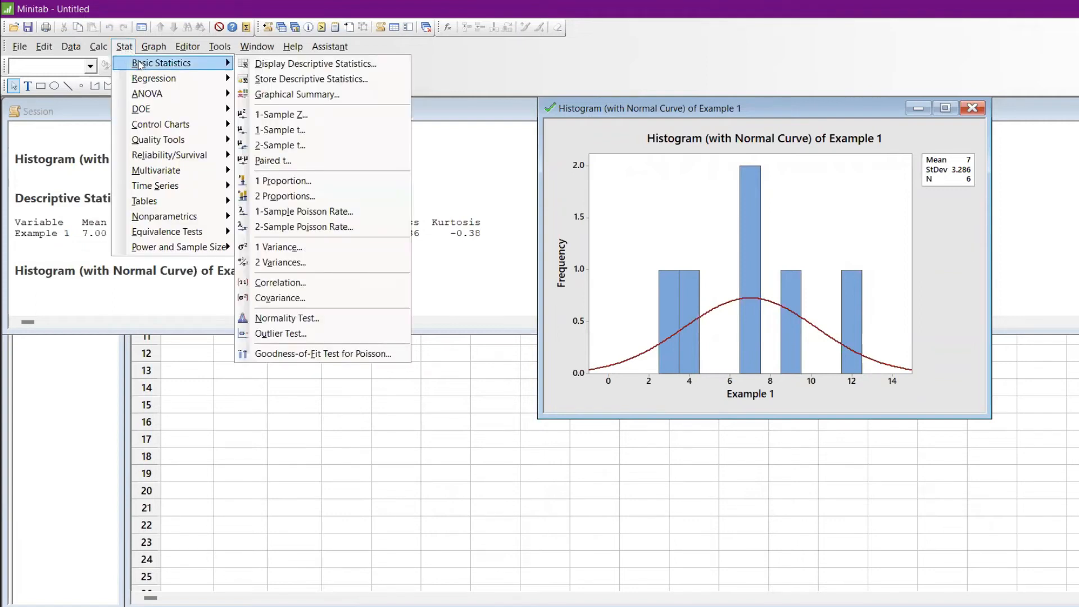
{"action": "left_click", "coordinate": [311, 337]}
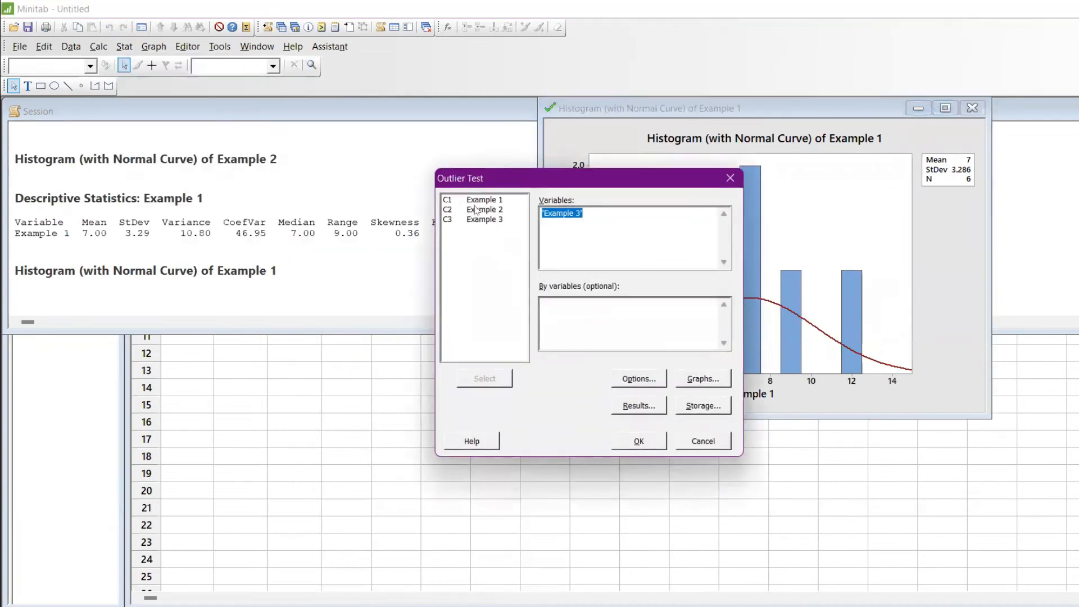
{"action": "double_click", "coordinate": [472, 200]}
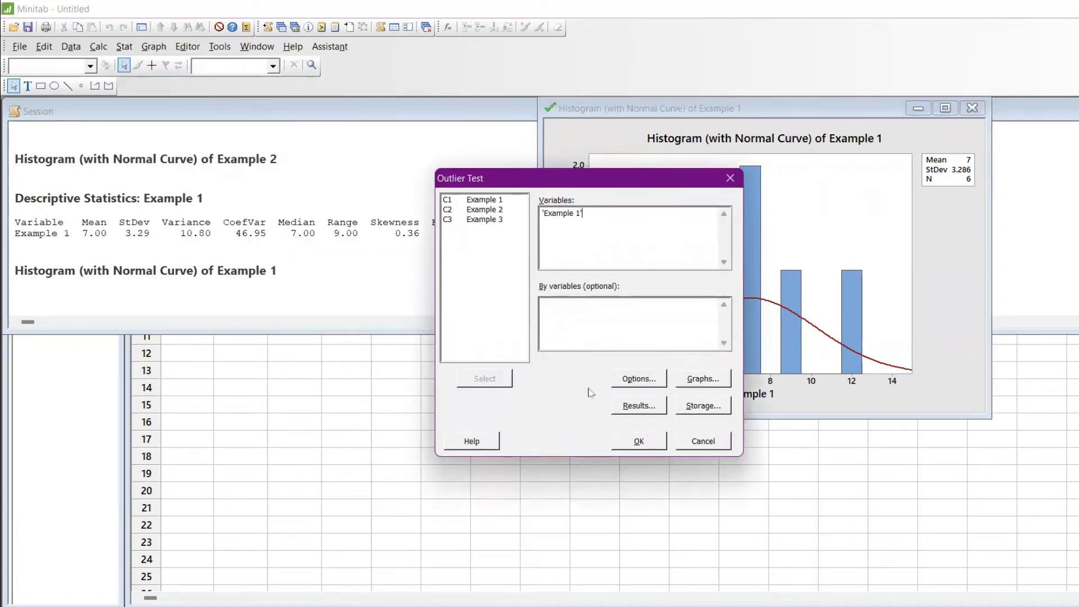
{"action": "left_click", "coordinate": [625, 442]}
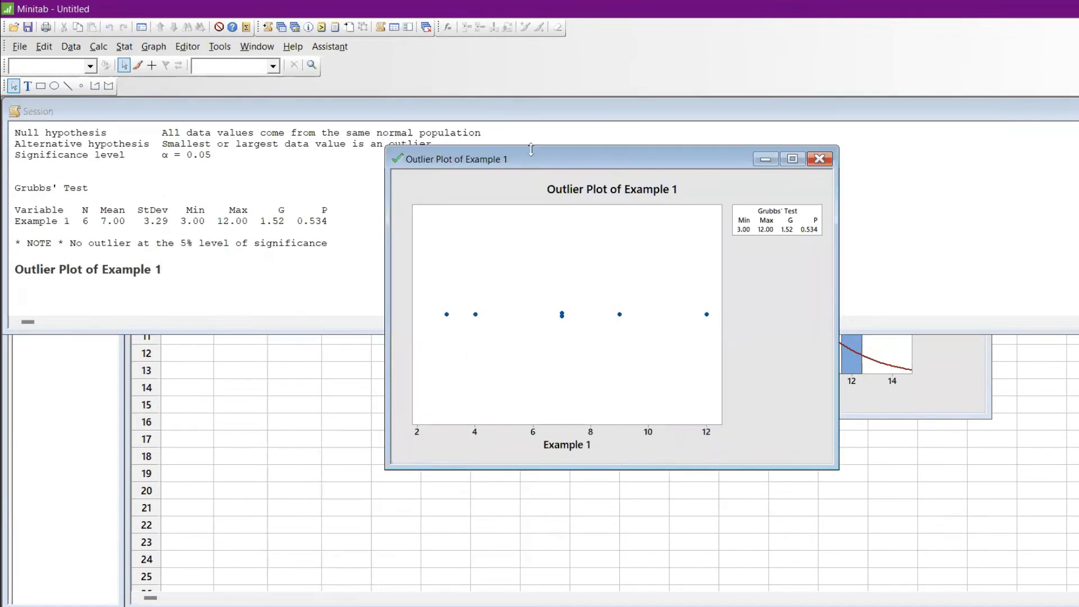
{"action": "left_click_drag", "start_coordinate": [530, 150], "coordinate": [506, 112]}
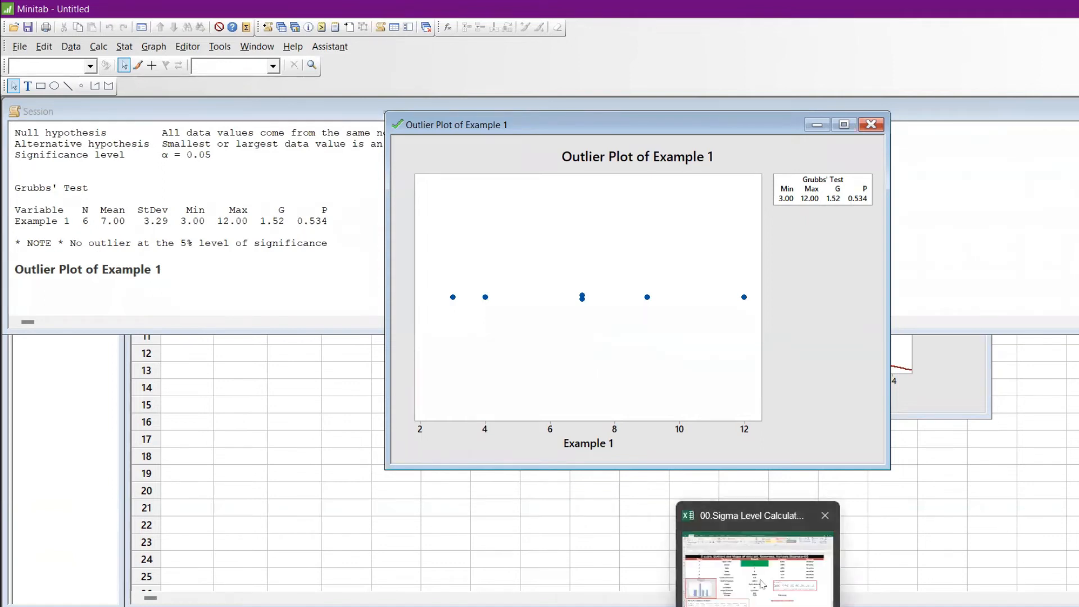
- Switch to the Excel workbook, bring up the Shape of dataset-02 sheet and look over its data and parameter list
{"action": "left_click", "coordinate": [760, 578]}
{"action": "left_click", "coordinate": [496, 599]}
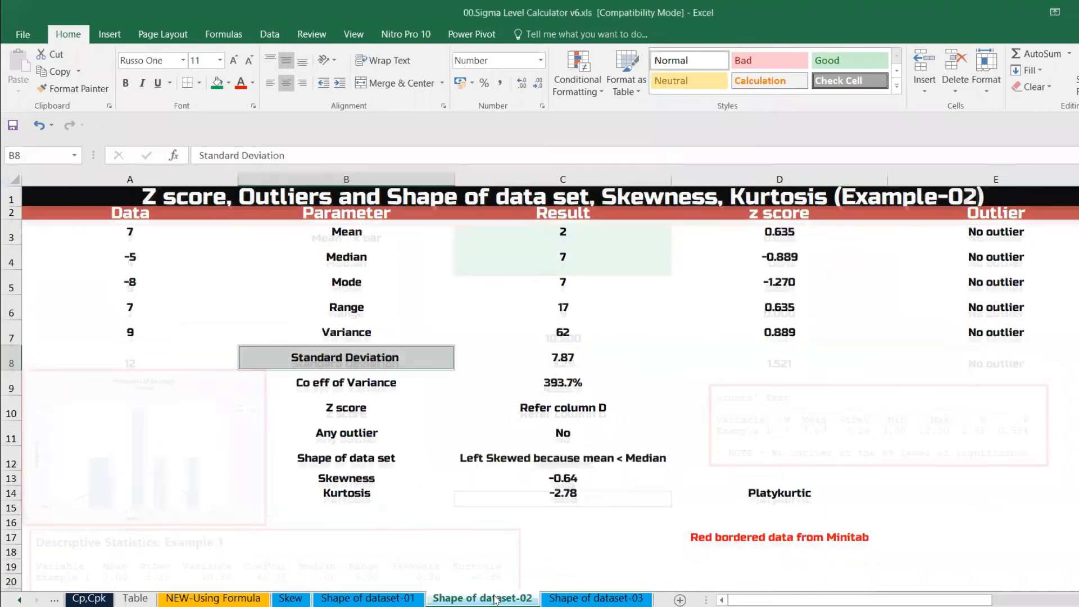
{"action": "left_click", "coordinate": [162, 240]}
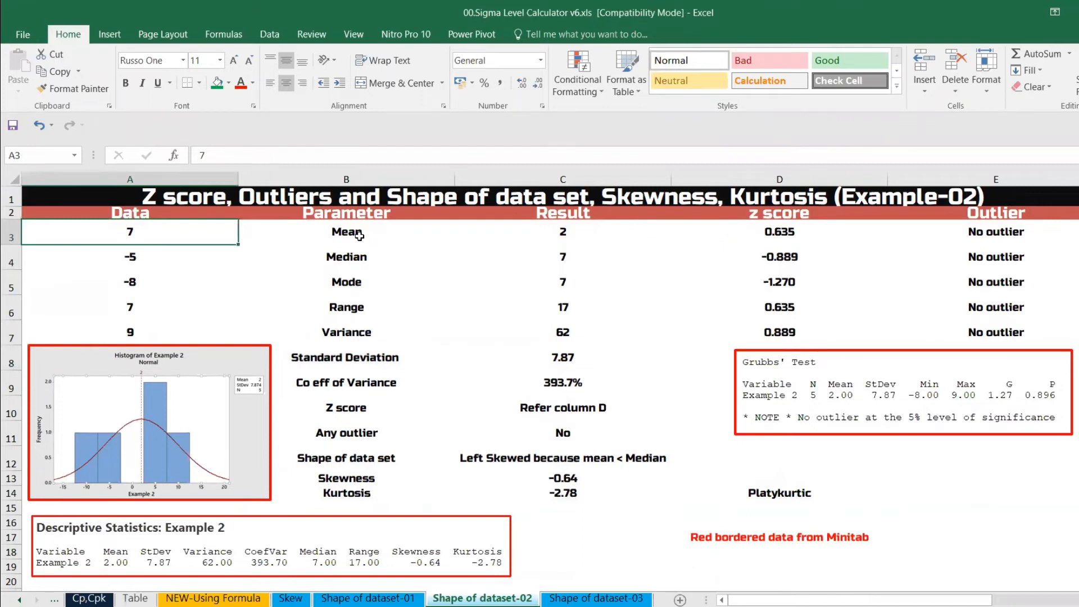
{"action": "left_click_drag", "start_coordinate": [359, 236], "coordinate": [382, 474]}
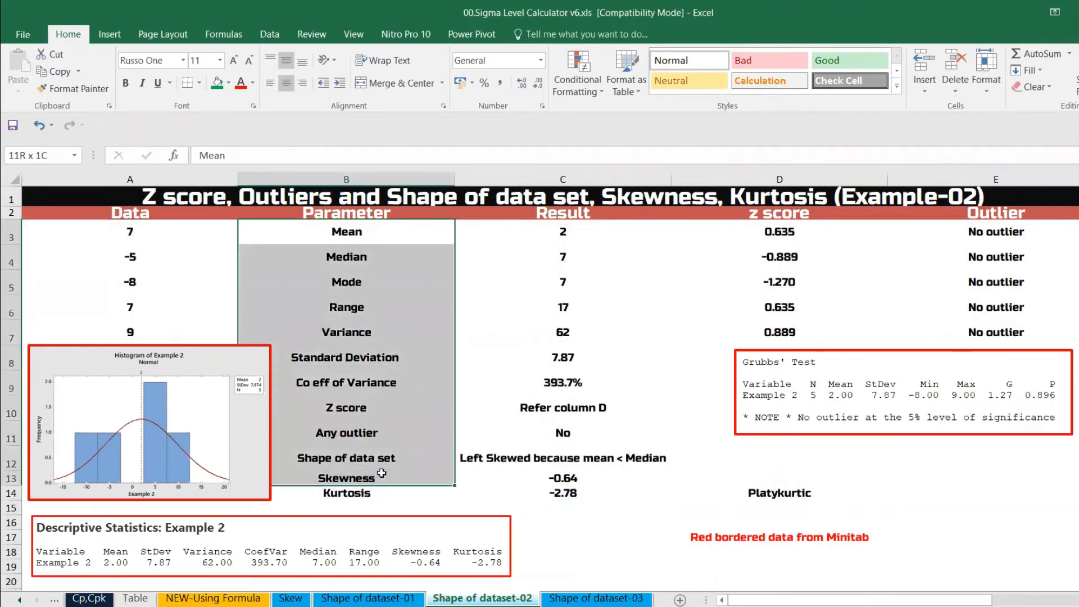
- Review the Example-02 result formulas in column C from the mean through the coefficient of variance to the z score entry
{"action": "left_click", "coordinate": [549, 235]}
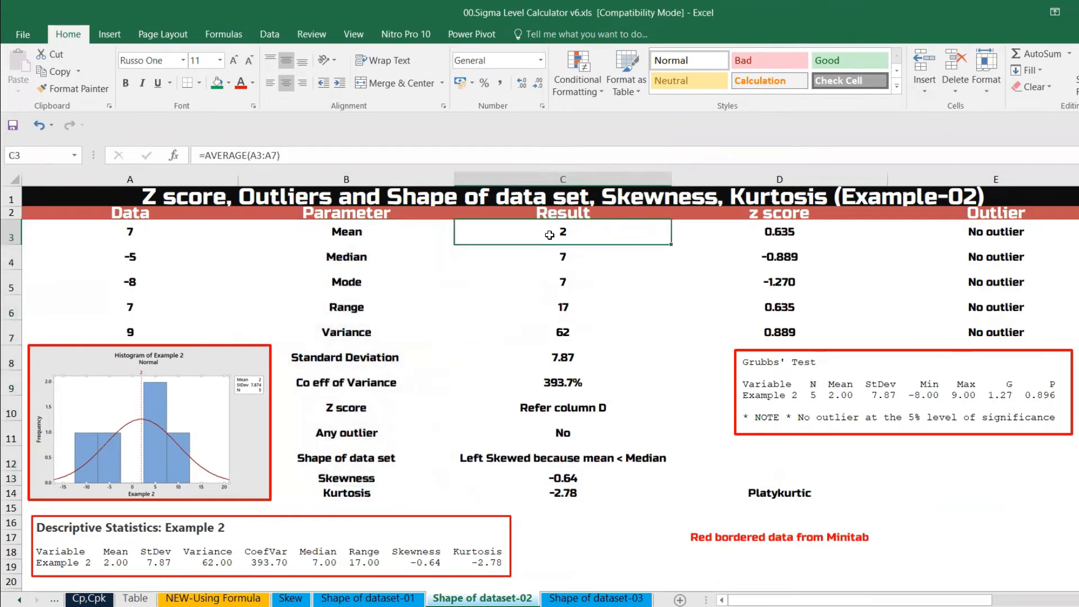
{"action": "key", "text": "Down"}
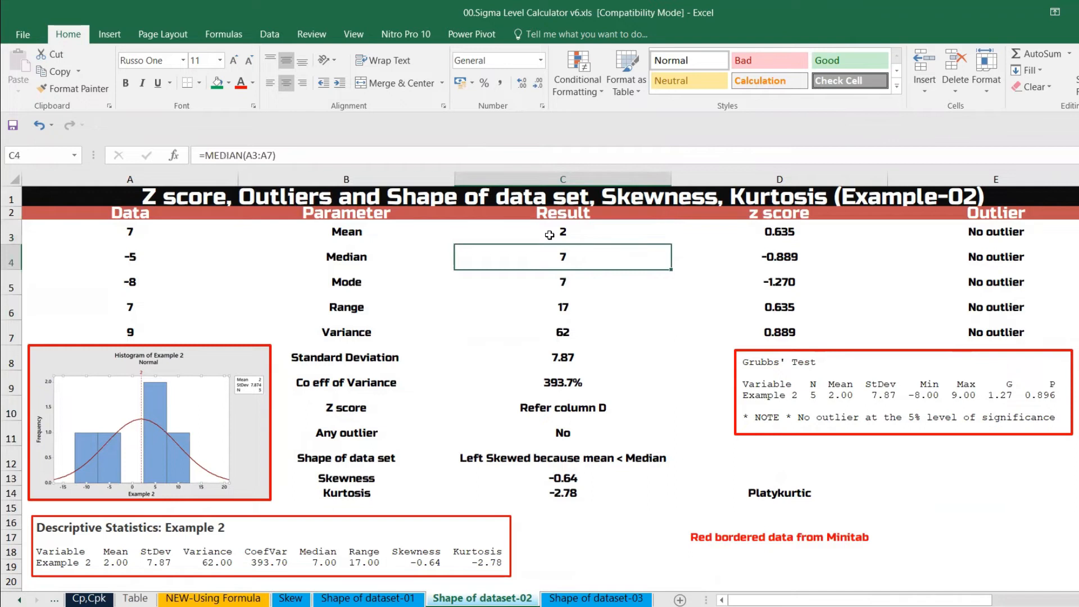
{"action": "key", "text": "Down"}
{"action": "key", "text": "Down"}
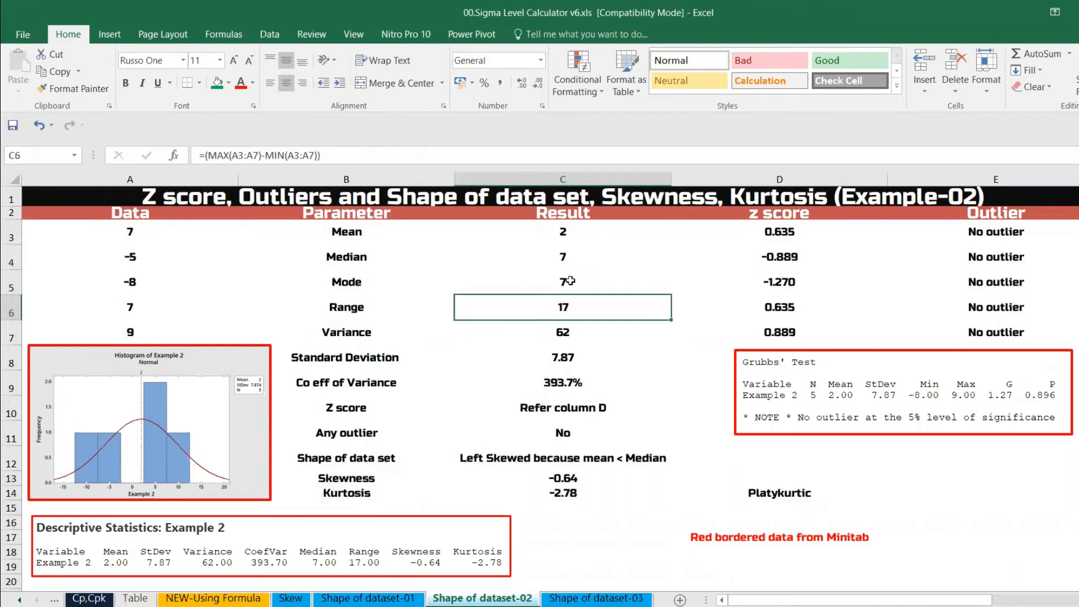
{"action": "key", "text": "Down"}
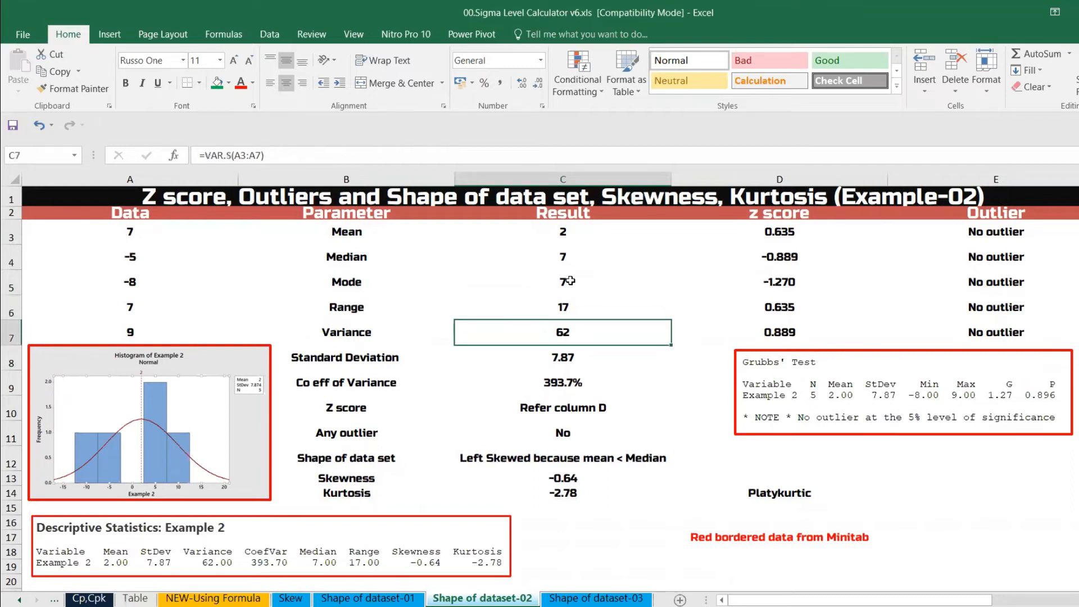
{"action": "key", "text": "Down"}
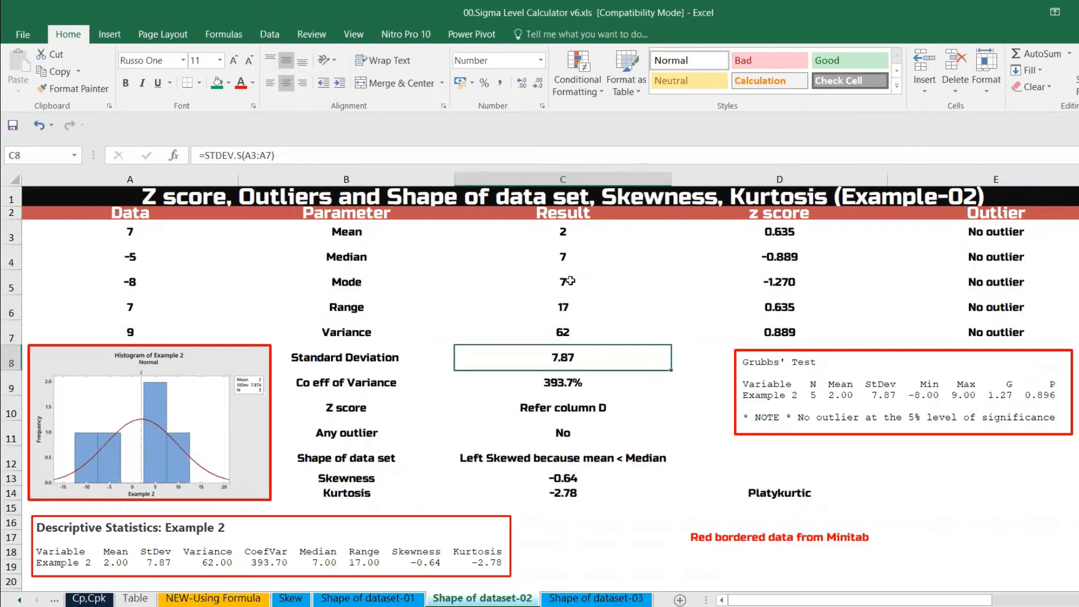
{"action": "key", "text": "Down"}
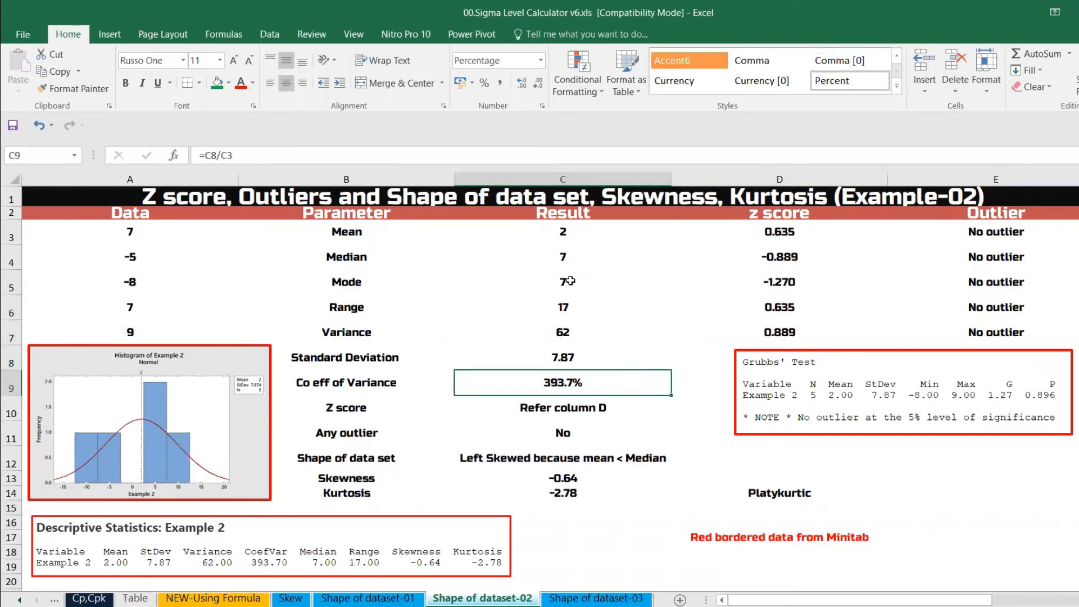
{"action": "key", "text": "Down"}
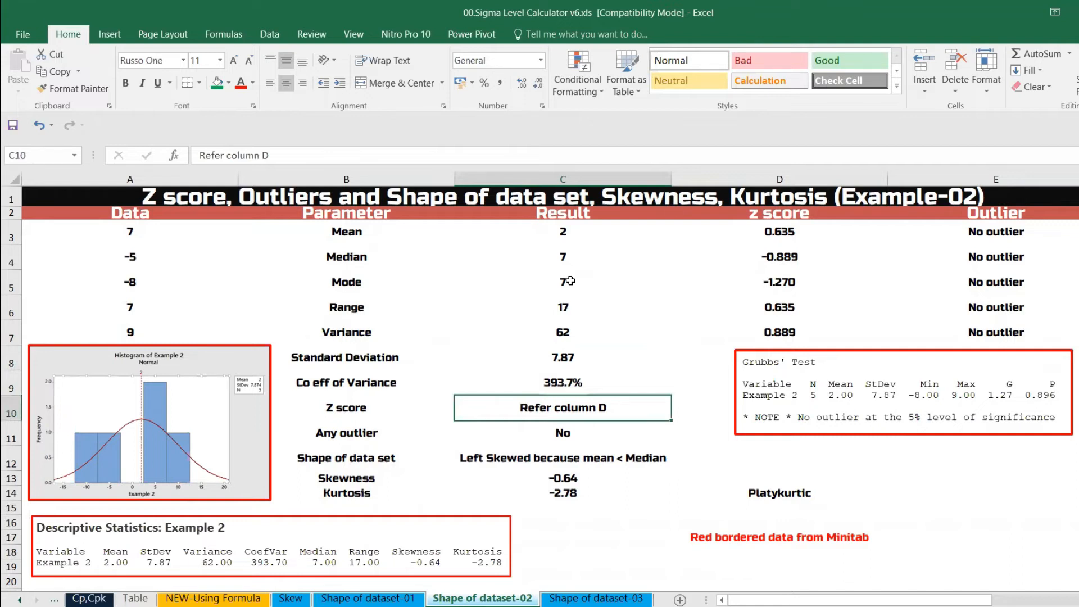
- Re-enter the first z score formula in D3 as =(A3-C3)/(C8) and check it
{"action": "left_click", "coordinate": [815, 237]}
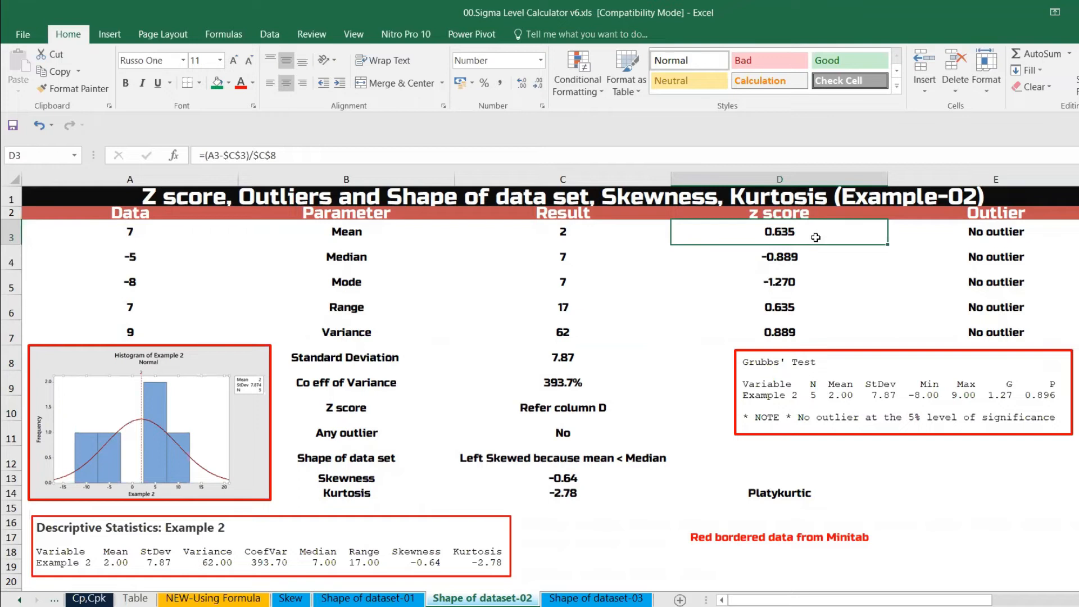
{"action": "type", "text": "=("}
{"action": "left_click", "coordinate": [142, 229]}
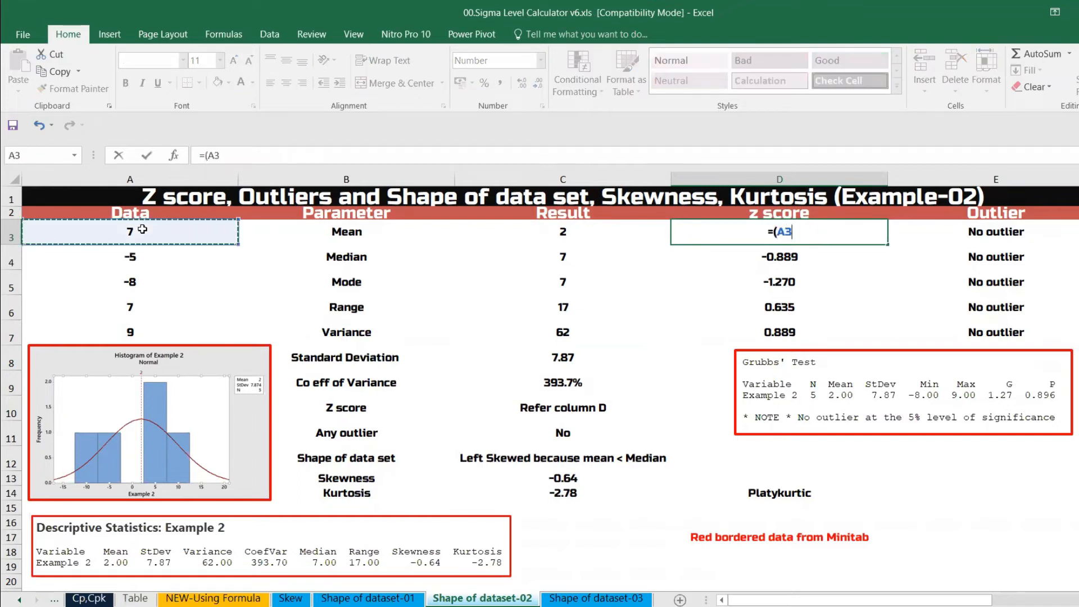
{"action": "type", "text": "="}
{"action": "key", "text": "BackSpace"}
{"action": "type", "text": "-"}
{"action": "left_click", "coordinate": [552, 226]}
{"action": "type", "text": ")/("}
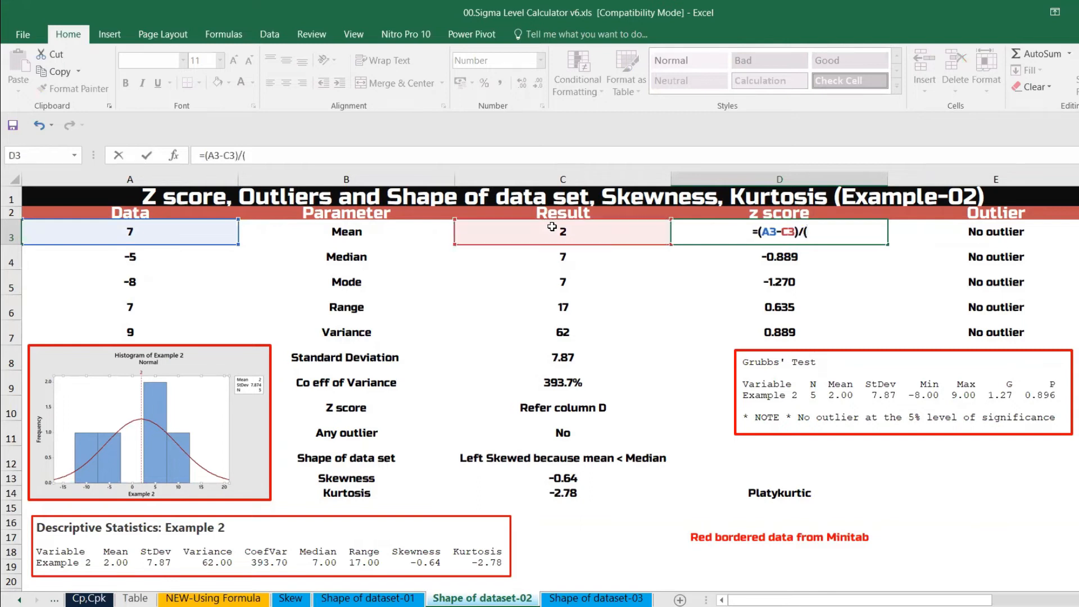
{"action": "left_click", "coordinate": [569, 357]}
{"action": "type", "text": ")"}
{"action": "key", "text": "Return"}
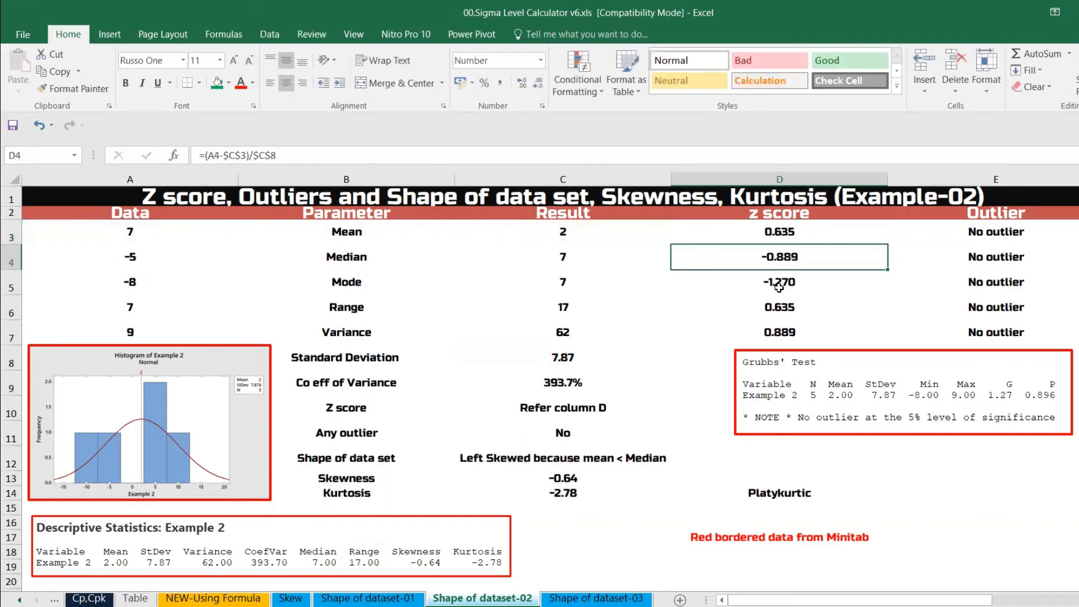
{"action": "left_click", "coordinate": [791, 235]}
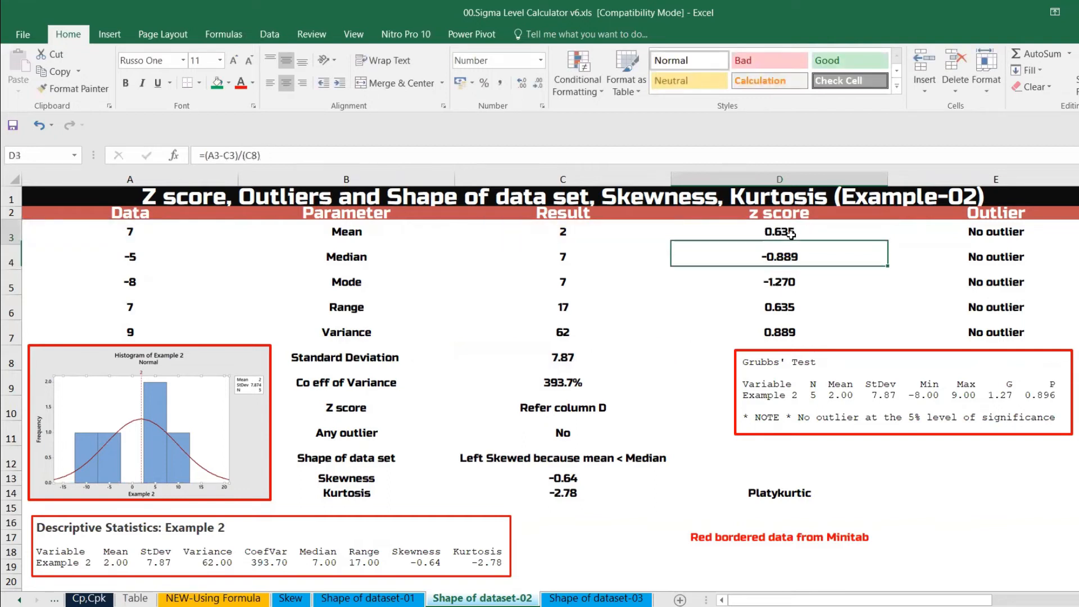
- Examine the outlier formula in E3, the overall outlier answer and the shape-of-data-set conclusion
{"action": "left_click", "coordinate": [957, 228]}
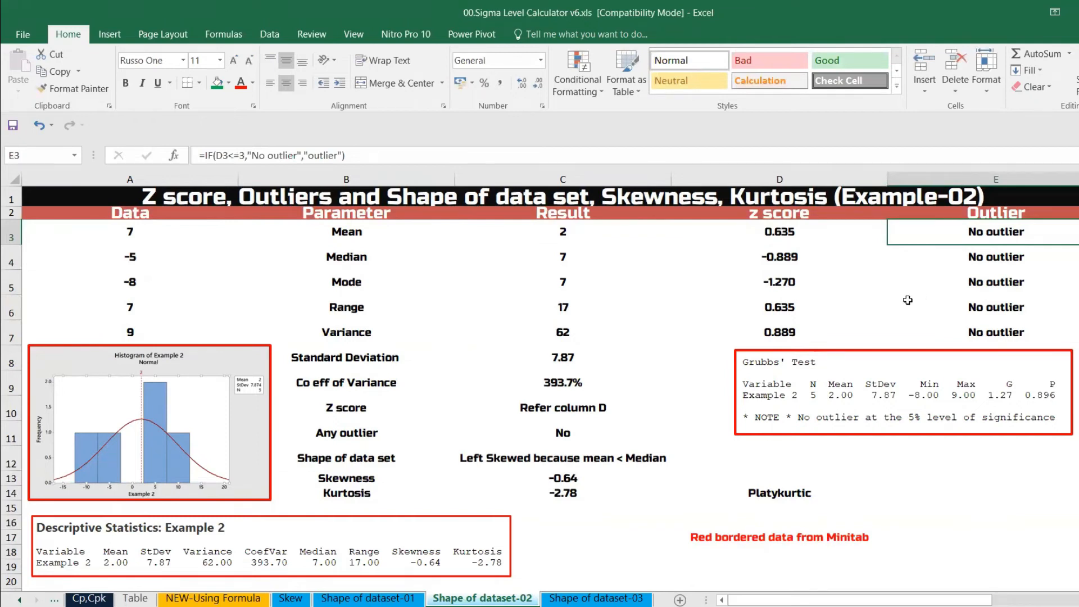
{"action": "left_click", "coordinate": [562, 434]}
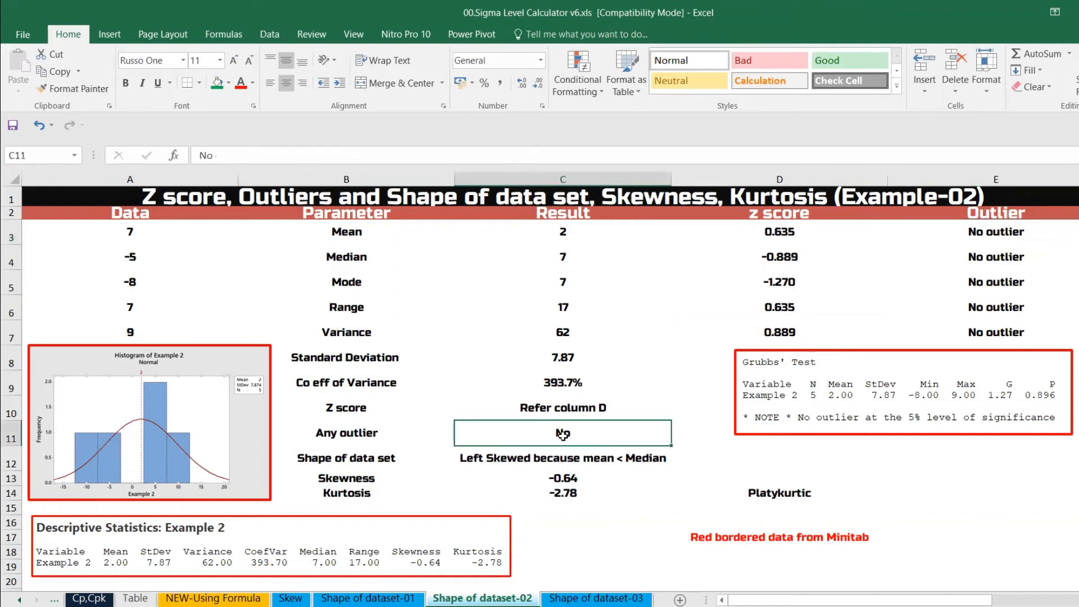
{"action": "left_click", "coordinate": [566, 464]}
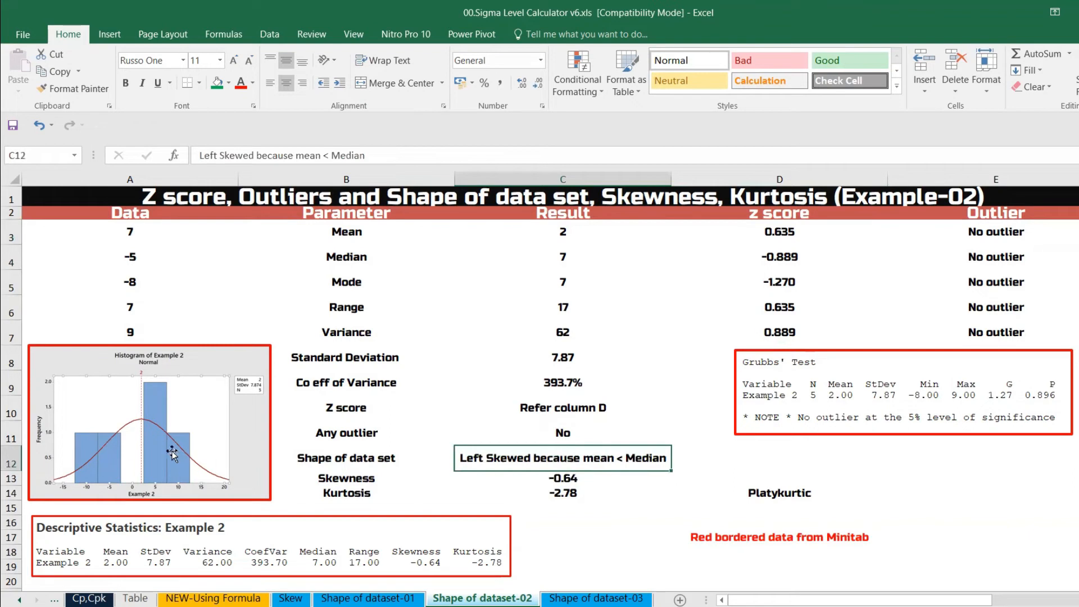
- Enlarge the Example 2 histogram picture to inspect its shape, and return it to a small size below the data column
{"action": "left_click", "coordinate": [194, 431]}
{"action": "left_click_drag", "start_coordinate": [271, 345], "coordinate": [561, 187]}
{"action": "left_click_drag", "start_coordinate": [395, 351], "coordinate": [489, 351]}
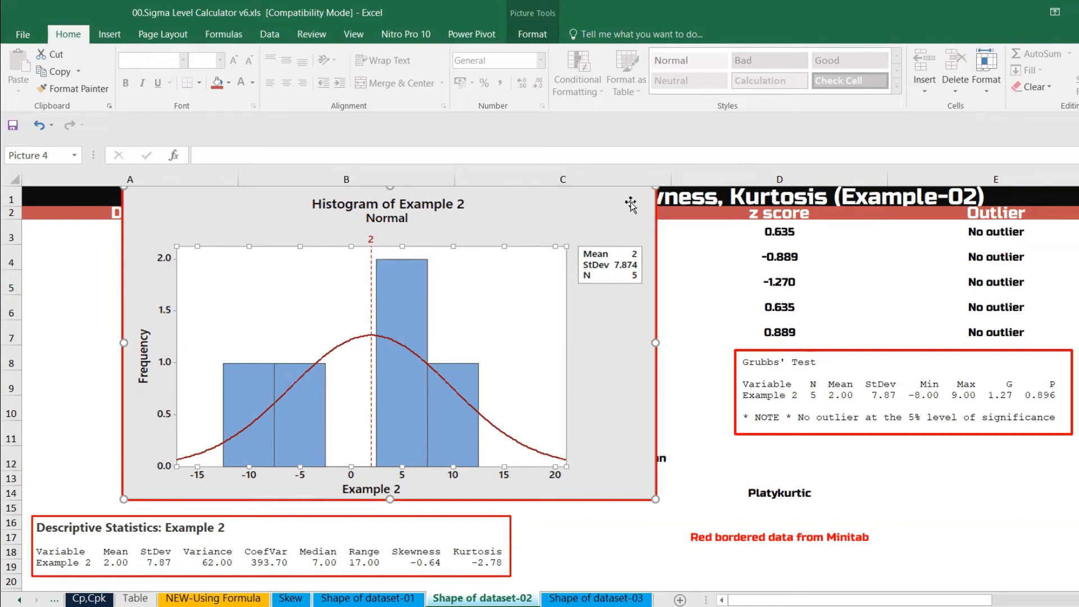
{"action": "left_click_drag", "start_coordinate": [652, 191], "coordinate": [420, 325]}
{"action": "left_click_drag", "start_coordinate": [380, 388], "coordinate": [279, 405]}
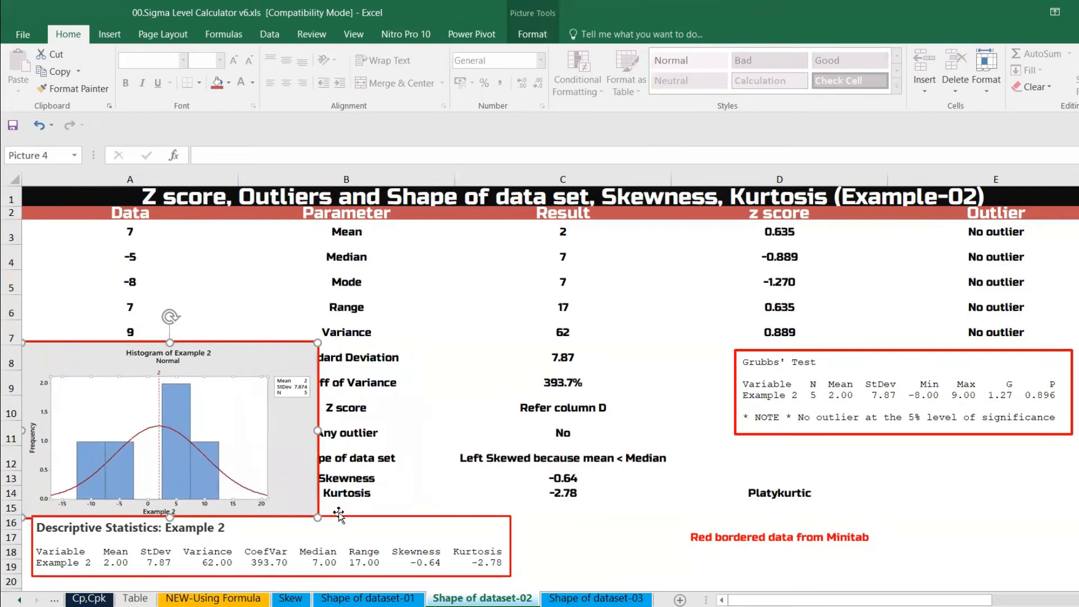
{"action": "left_click_drag", "start_coordinate": [316, 515], "coordinate": [267, 487]}
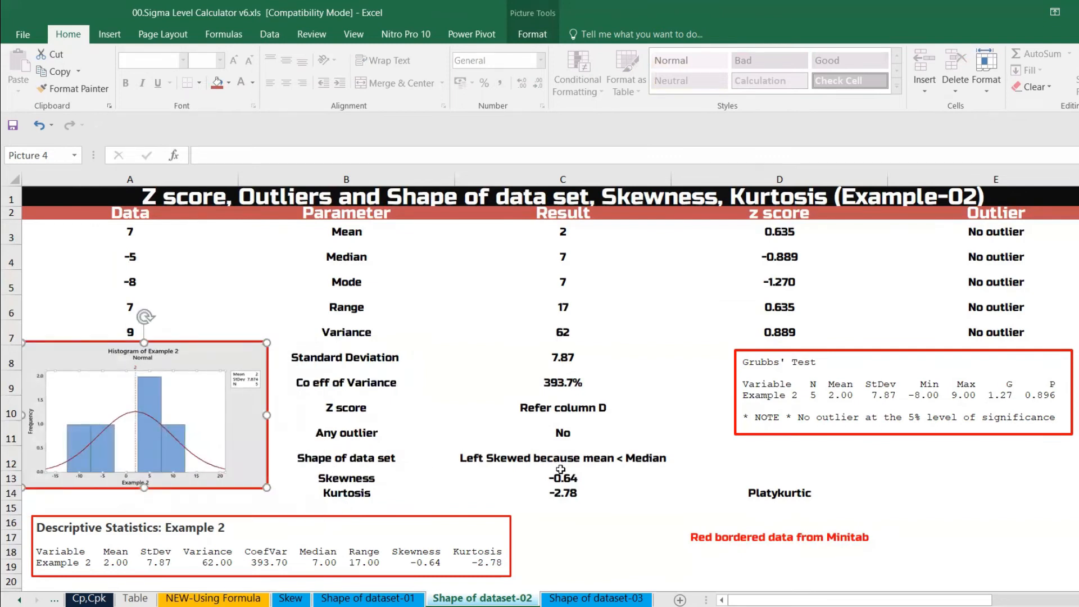
- Compare the shape-of-data-set conclusion with the mean and median results in column C
{"action": "left_click", "coordinate": [559, 462]}
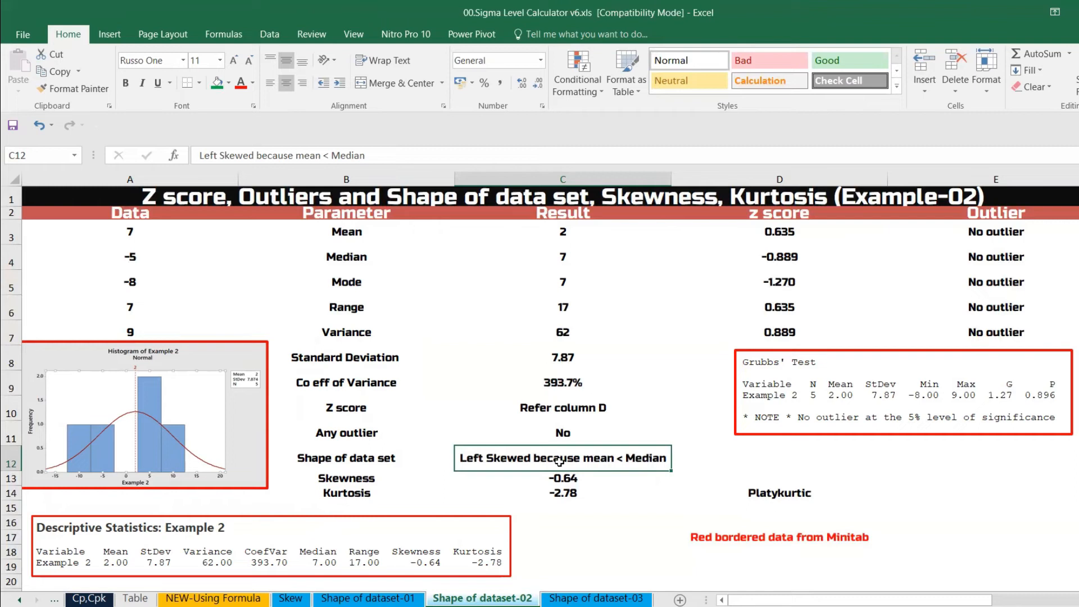
{"action": "left_click", "coordinate": [571, 260]}
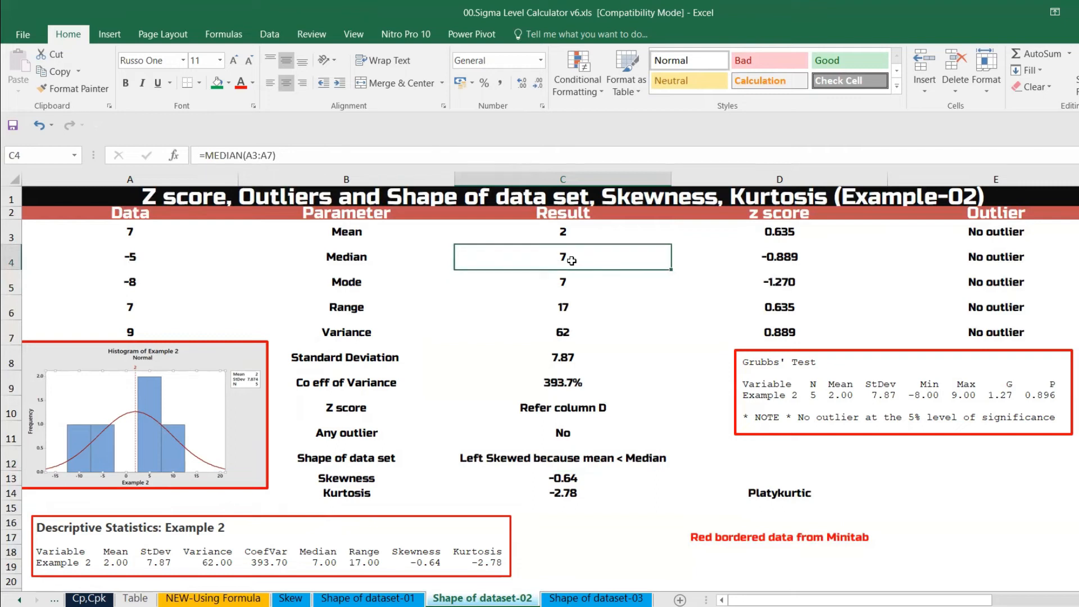
{"action": "left_click", "coordinate": [564, 234]}
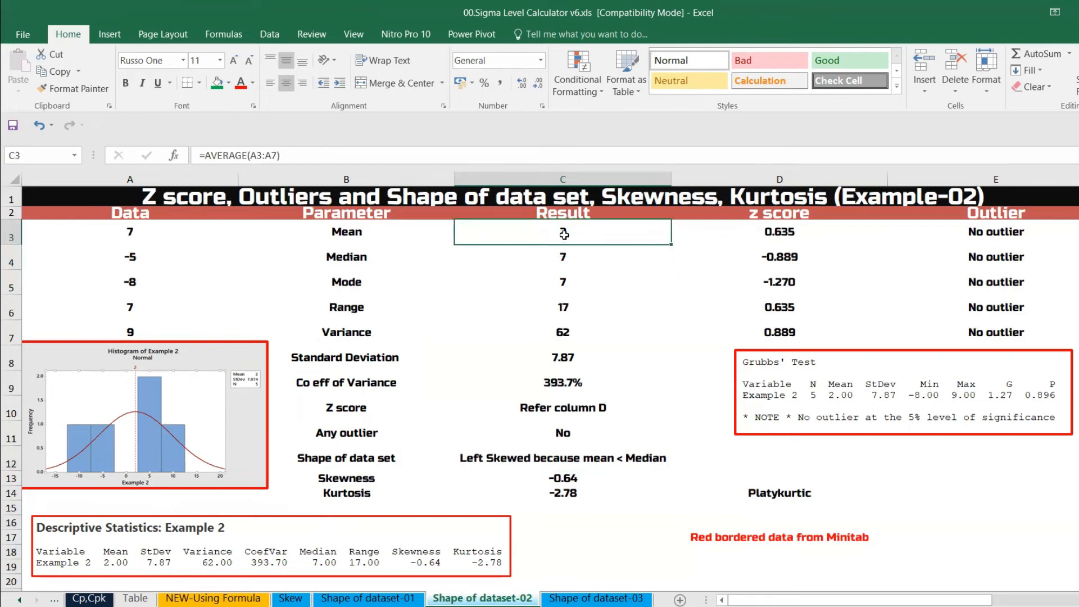
{"action": "left_click", "coordinate": [566, 253]}
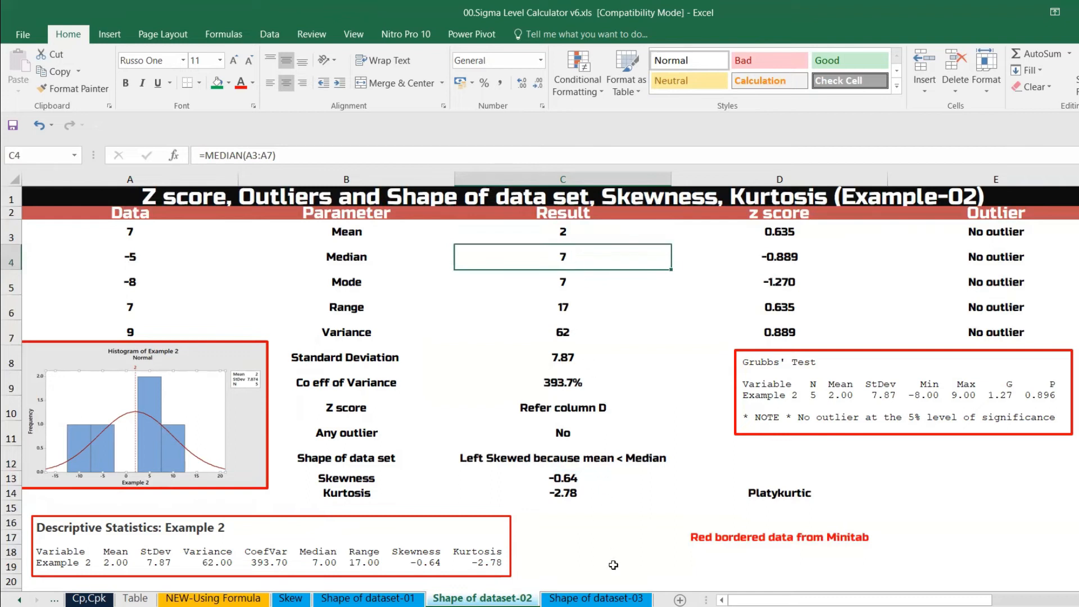
- Check the median on the Shape of dataset-03 sheet and return to the shape conclusion on Shape of dataset-02
{"action": "left_click", "coordinate": [616, 599]}
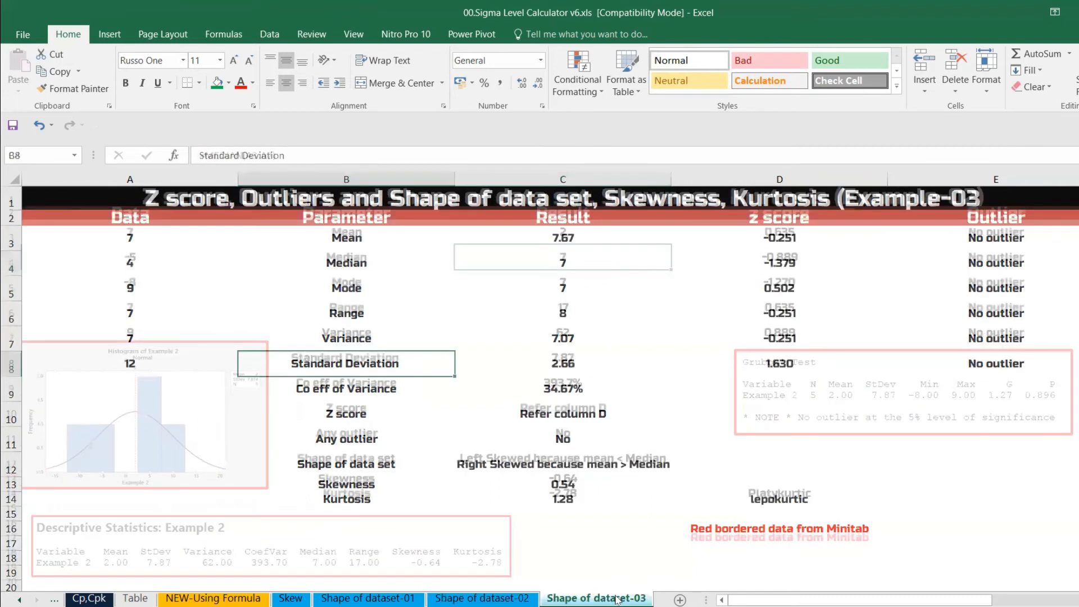
{"action": "left_click", "coordinate": [578, 262]}
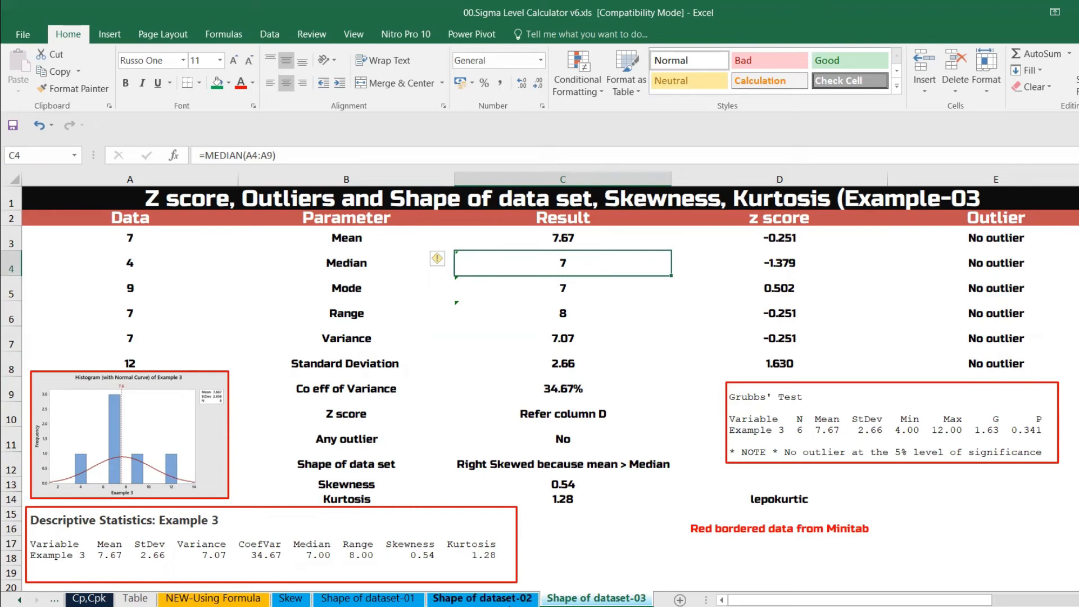
{"action": "left_click", "coordinate": [506, 599]}
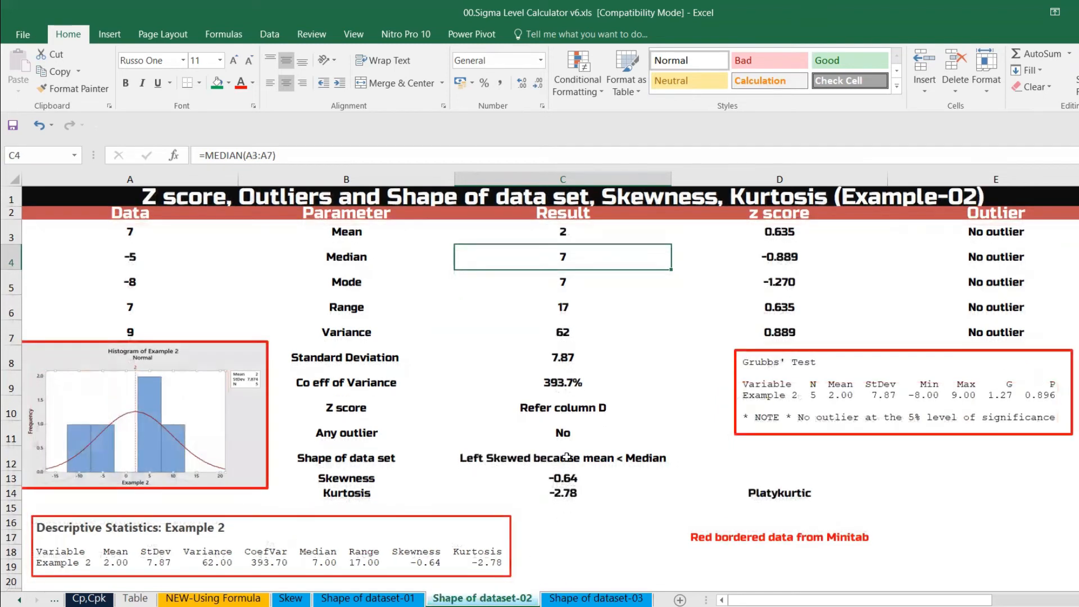
{"action": "left_click", "coordinate": [567, 457]}
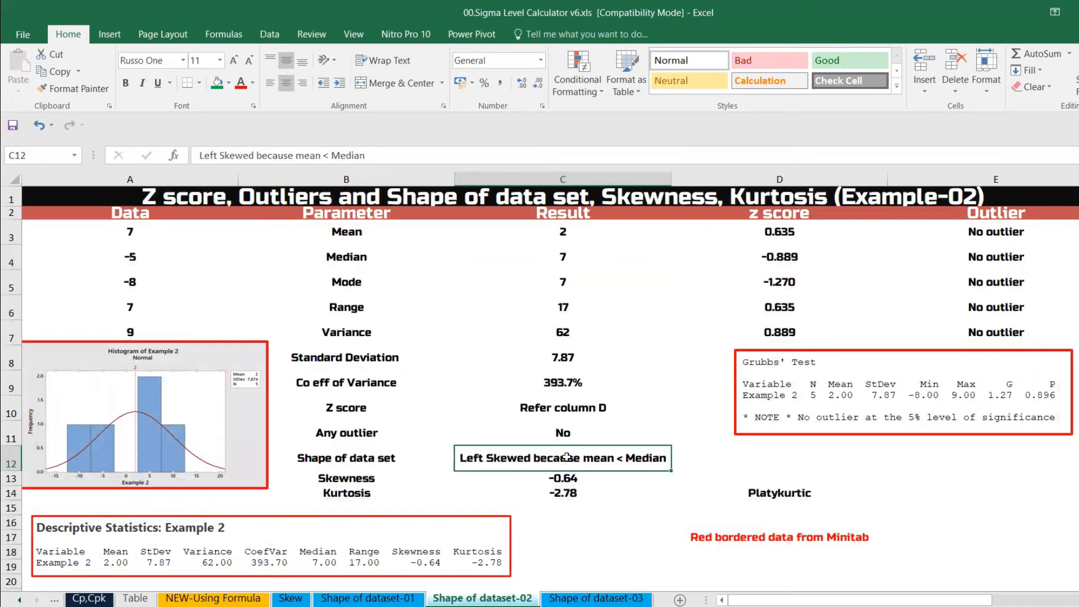
- Re-enter the skewness formula in C13 as =SKEW(A3:A7)
{"action": "left_click", "coordinate": [568, 477]}
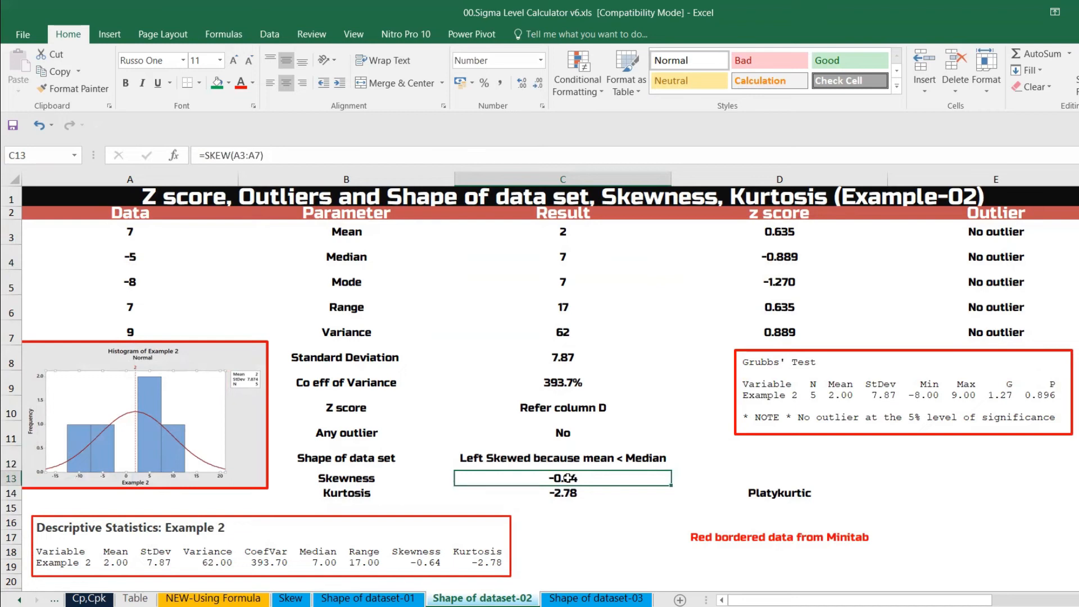
{"action": "double_click", "coordinate": [568, 478]}
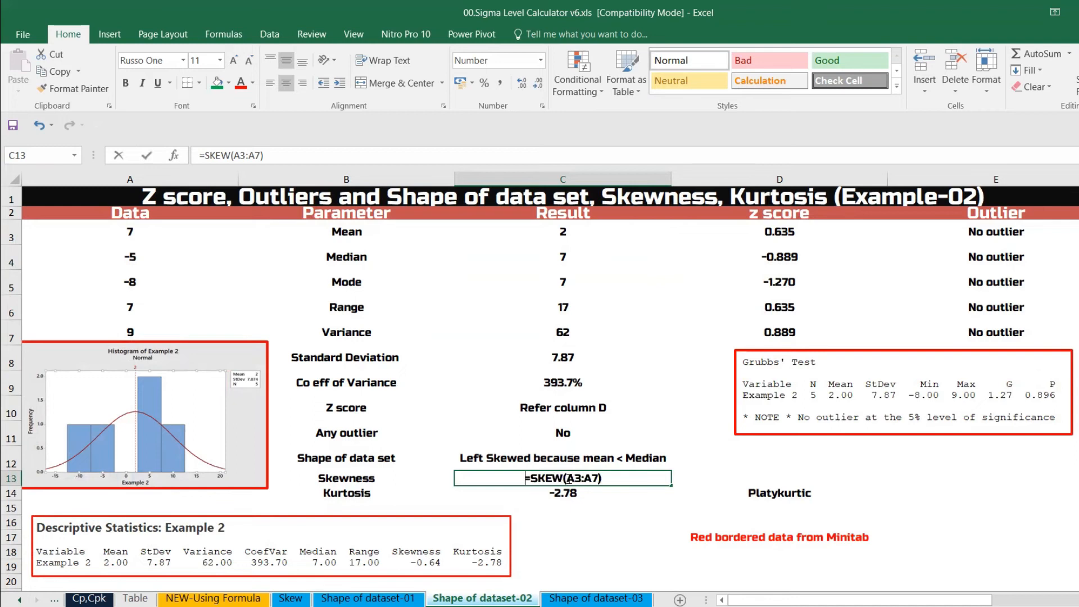
{"action": "type", "text": "=skew"}
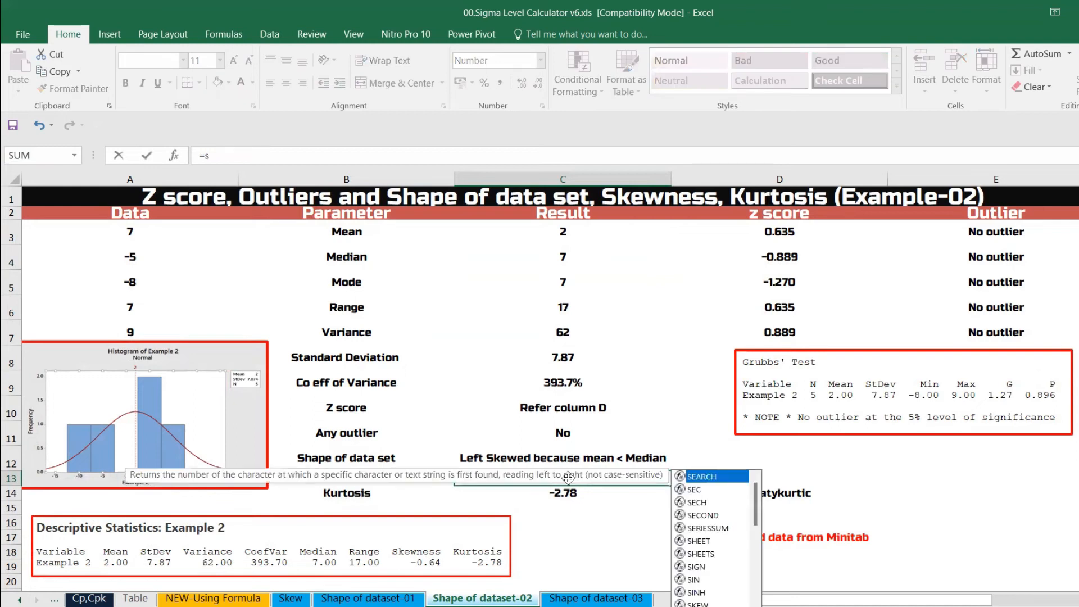
{"action": "key", "text": "Tab"}
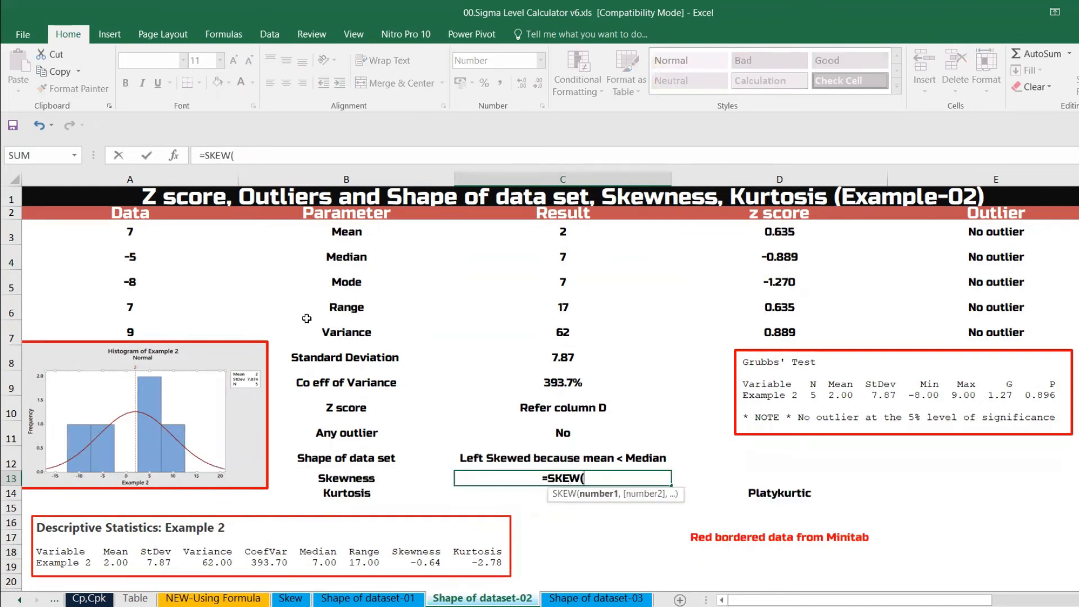
{"action": "left_click_drag", "start_coordinate": [153, 238], "coordinate": [168, 322]}
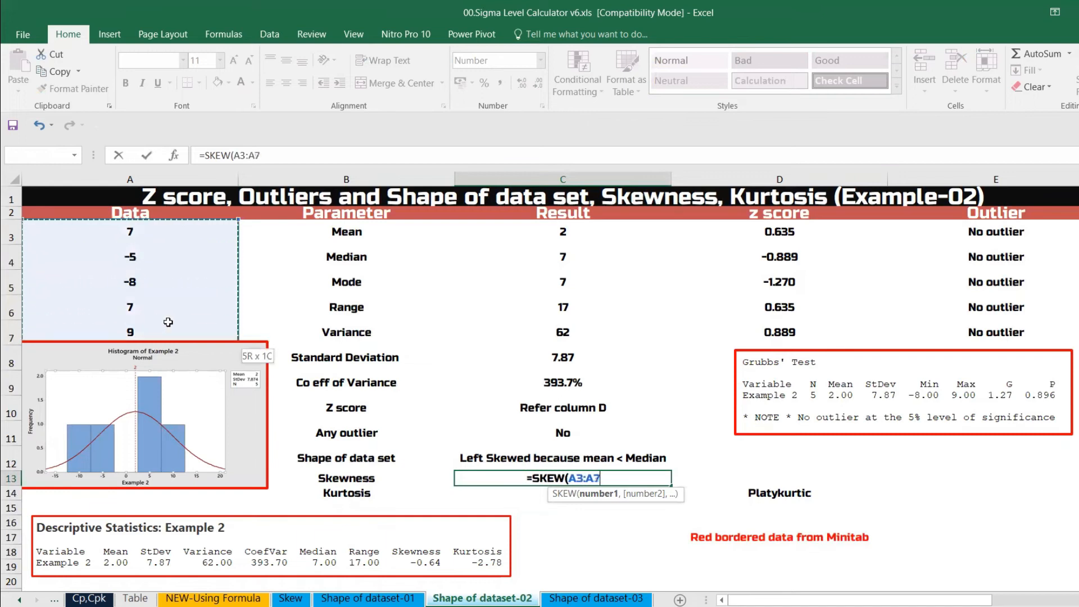
{"action": "type", "text": ")"}
{"action": "key", "text": "Return"}
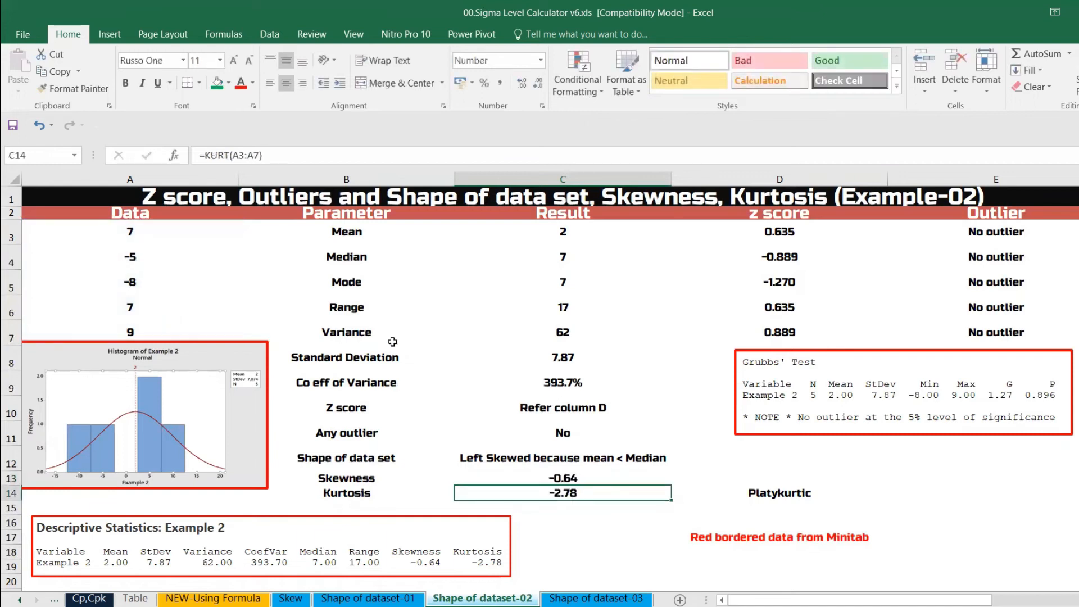
- Compare the skewness, kurtosis and kurtosis classification formula on Shape of dataset-02 with the kurtosis and classification formulas on Shape of dataset-03
{"action": "left_click", "coordinate": [586, 476]}
{"action": "left_click", "coordinate": [583, 494]}
{"action": "left_click", "coordinate": [730, 491]}
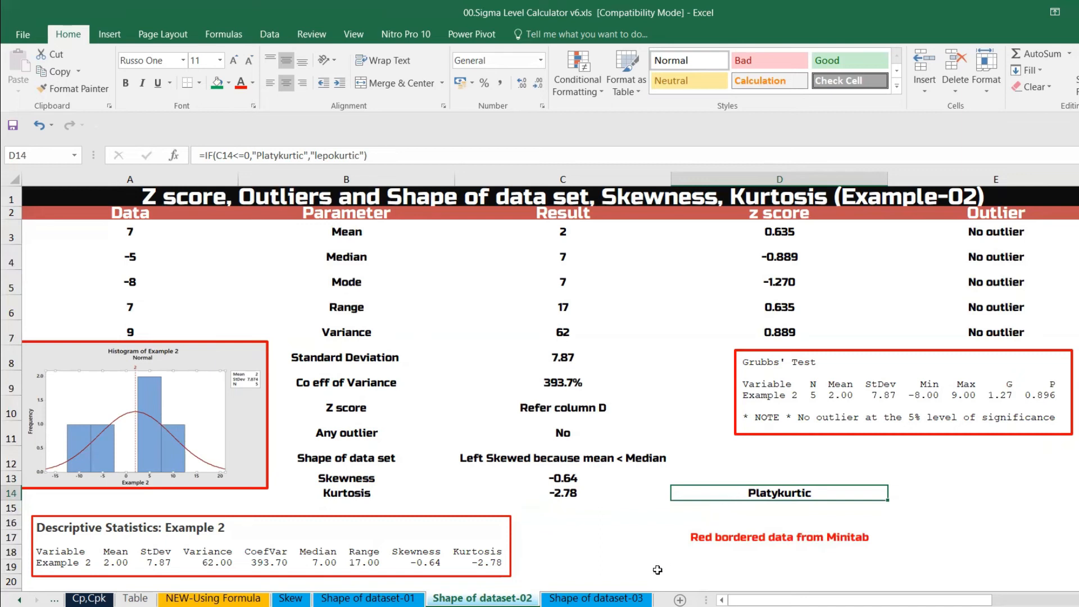
{"action": "left_click", "coordinate": [613, 598]}
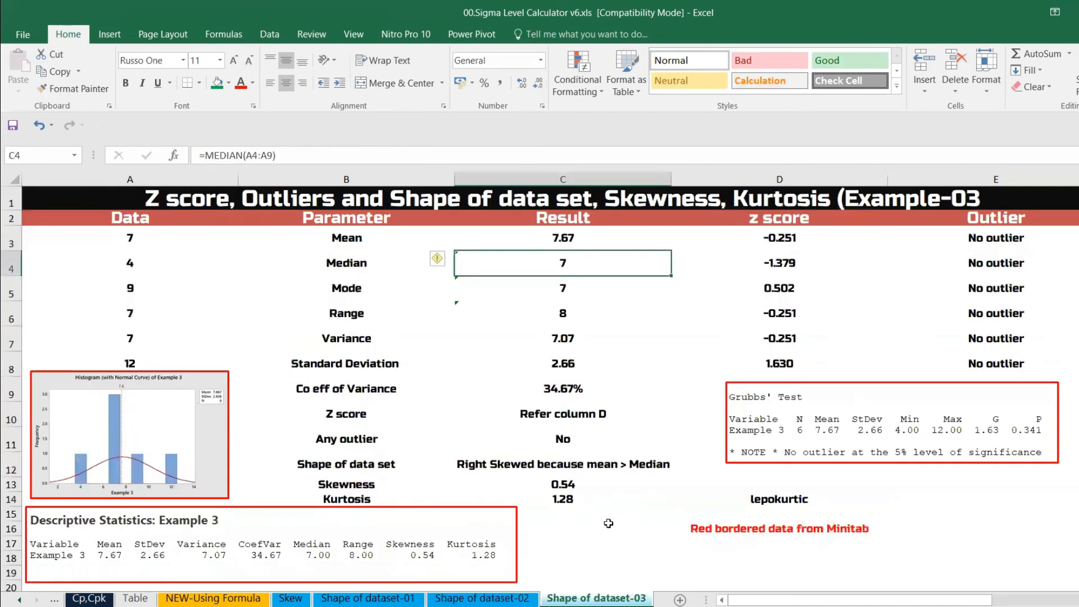
{"action": "left_click", "coordinate": [578, 512]}
{"action": "left_click", "coordinate": [572, 498]}
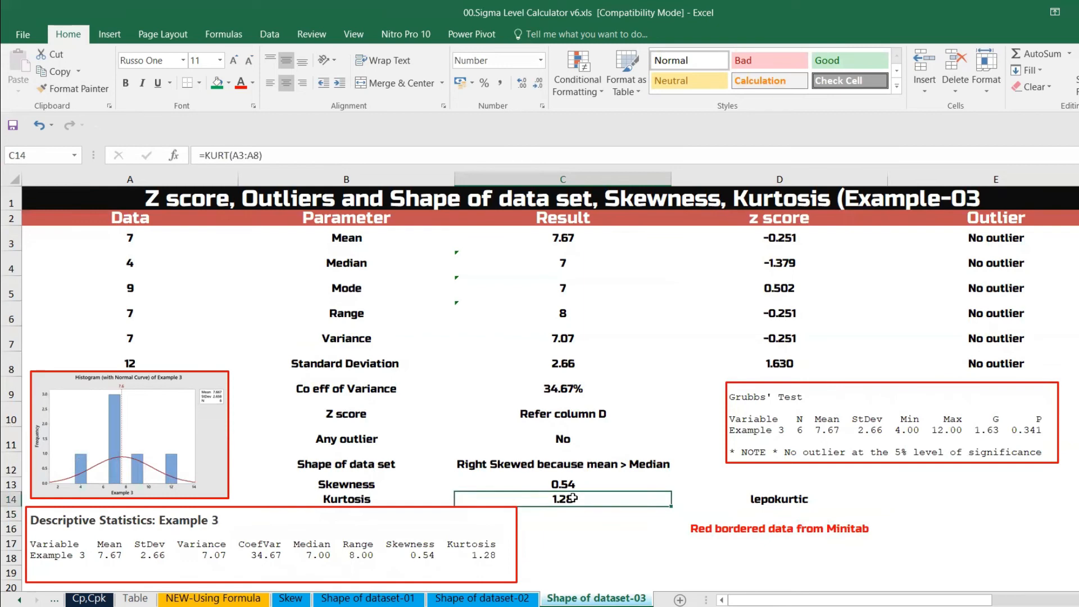
{"action": "left_click", "coordinate": [750, 500]}
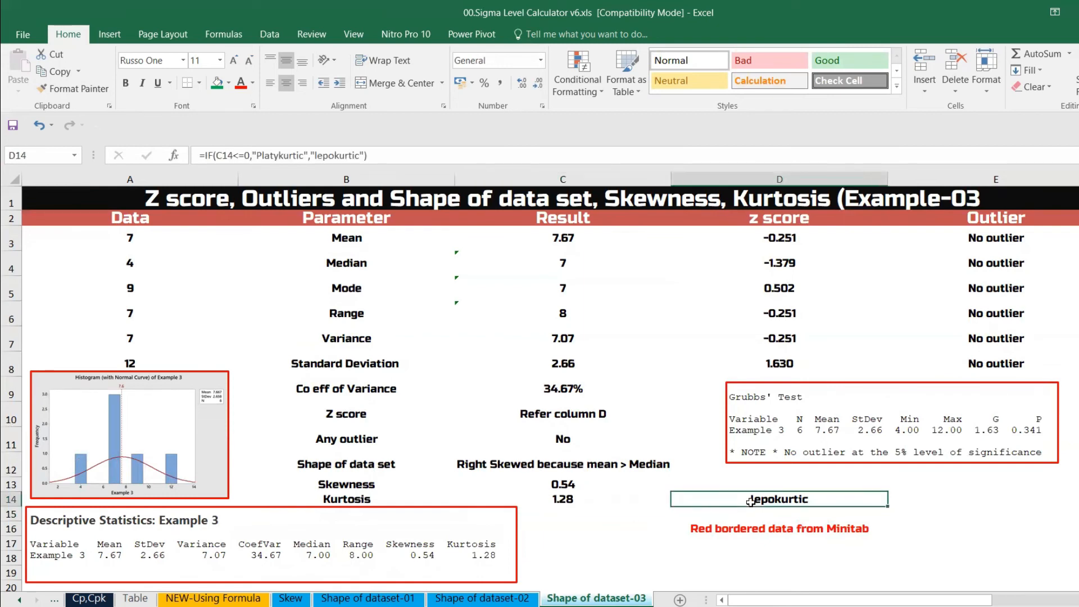
- Return to Shape of dataset-02 and inspect the Minitab descriptive statistics and Grubbs' test pictures
{"action": "left_click", "coordinate": [515, 599]}
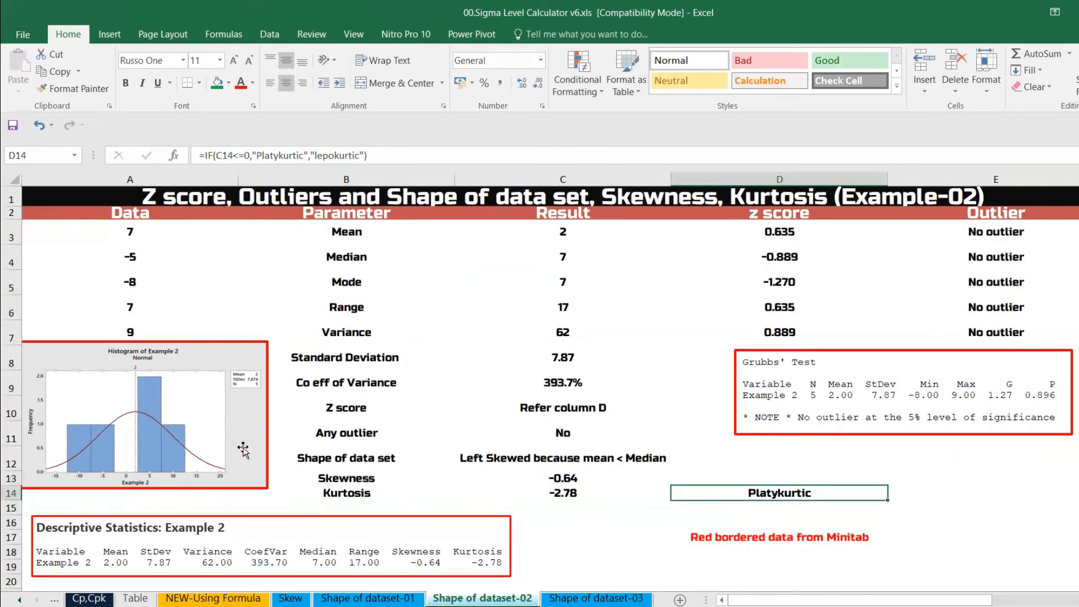
{"action": "left_click", "coordinate": [290, 526]}
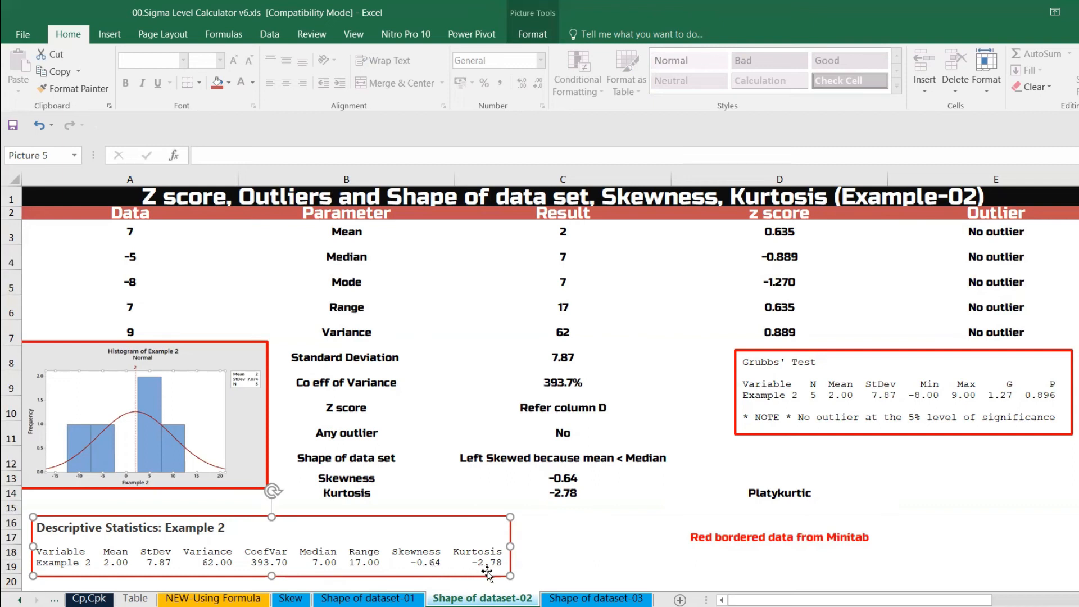
{"action": "left_click", "coordinate": [845, 389]}
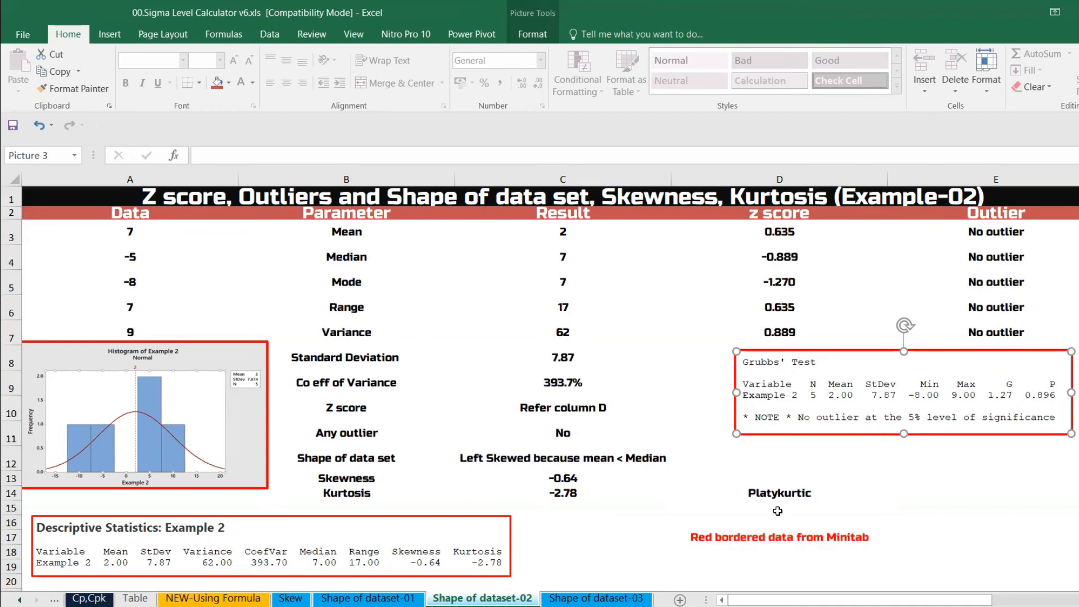
- Review the mean, shape conclusion, skewness, kurtosis and Grubbs' test picture on the Shape of dataset-03 sheet
{"action": "left_click", "coordinate": [611, 599]}
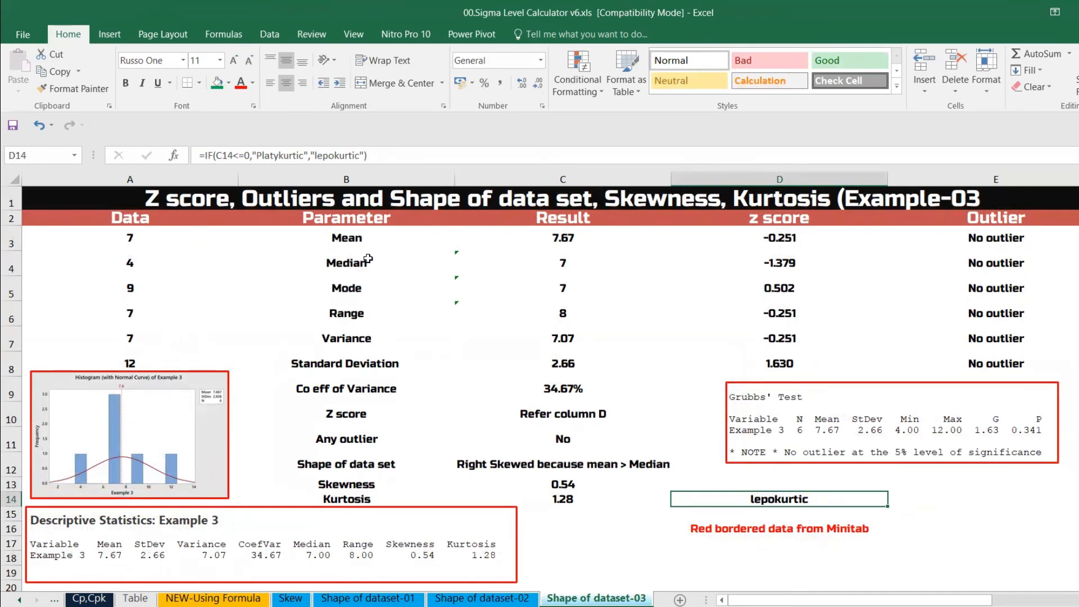
{"action": "left_click", "coordinate": [519, 233]}
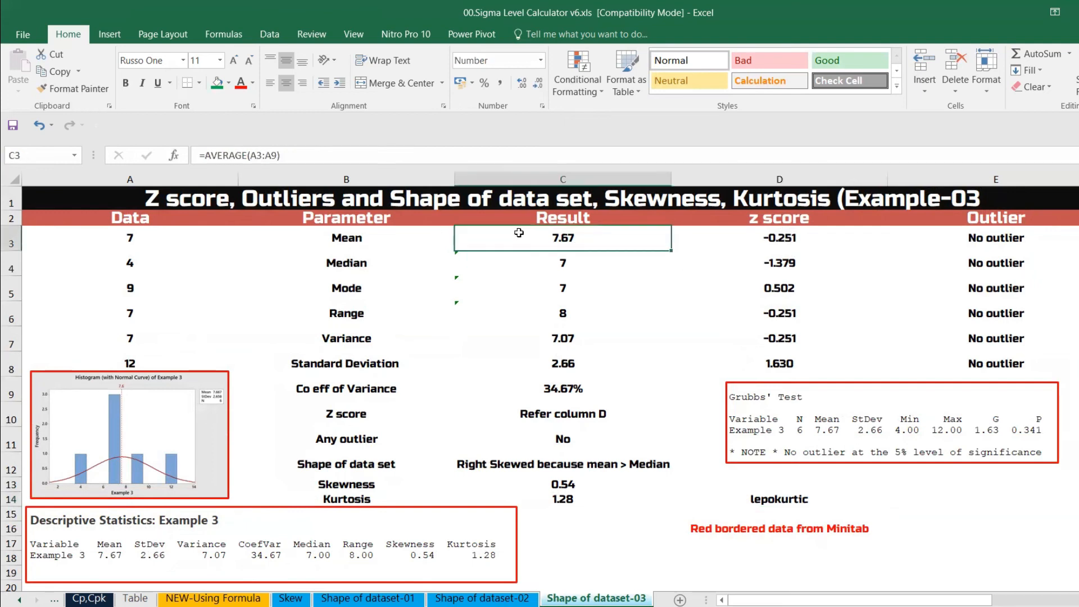
{"action": "left_click", "coordinate": [537, 466]}
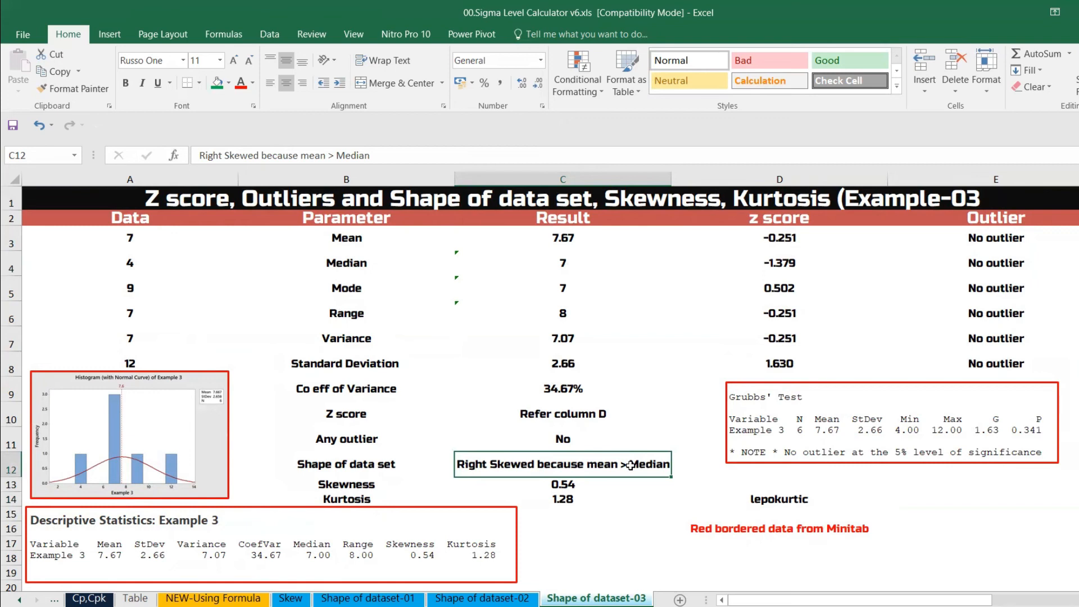
{"action": "left_click", "coordinate": [607, 487]}
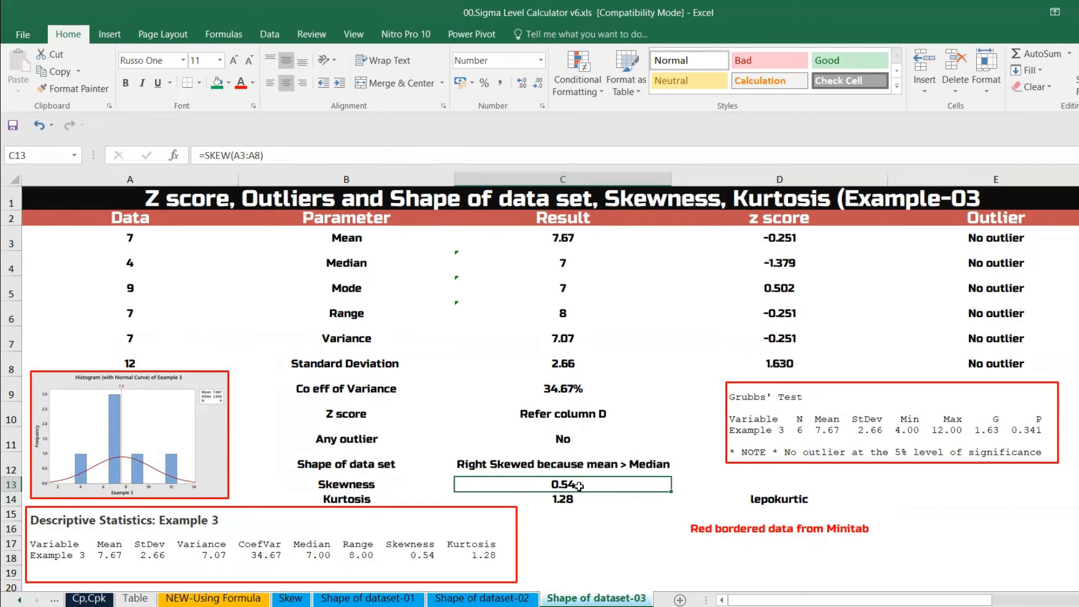
{"action": "left_click", "coordinate": [582, 504]}
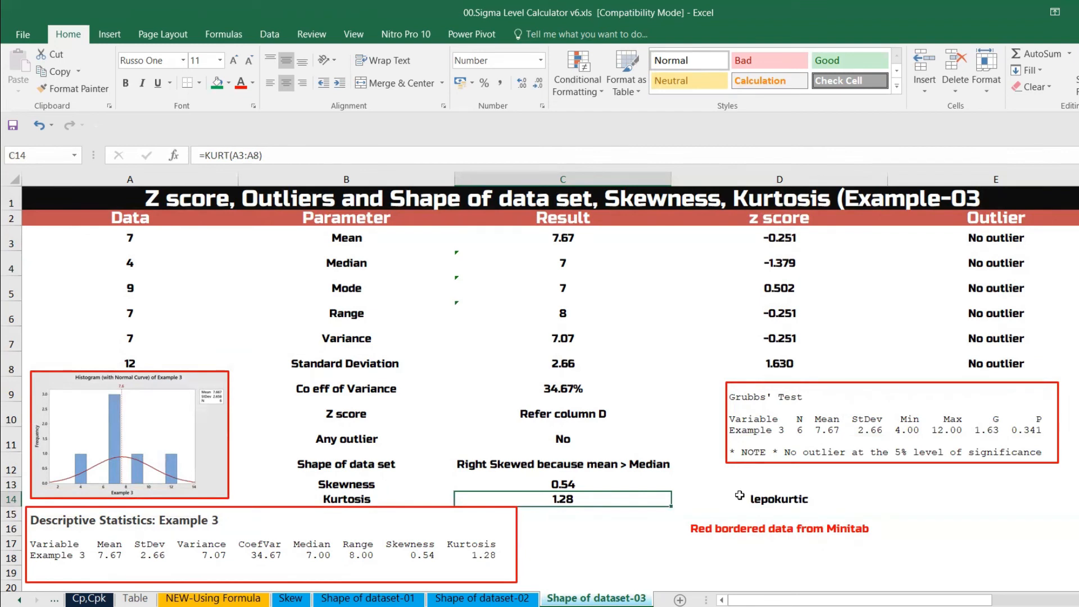
{"action": "left_click", "coordinate": [841, 430]}
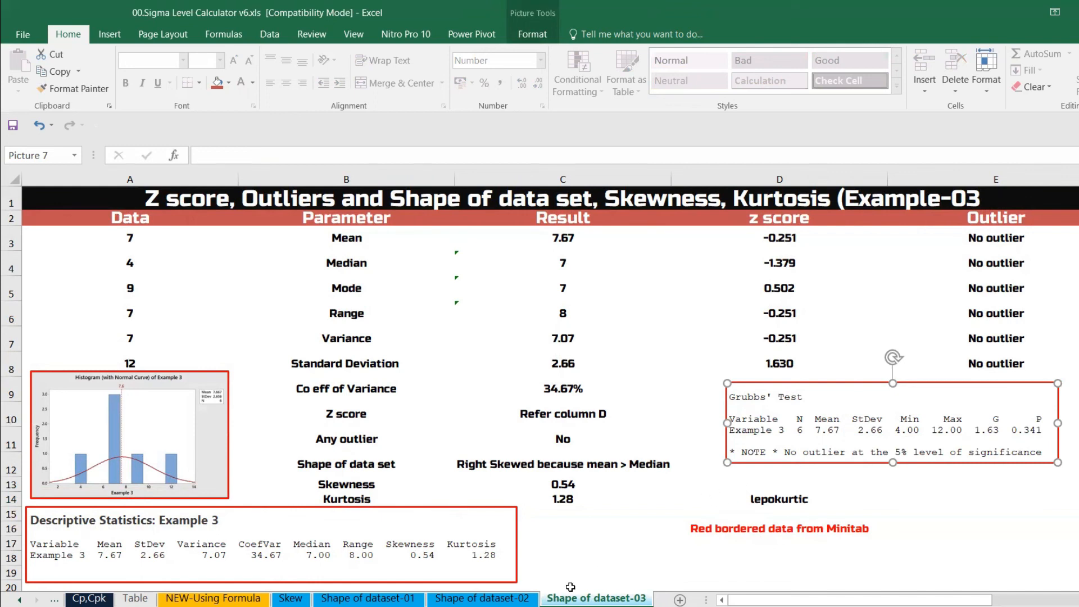
- Compare the shape-of-data-set conclusions across the three dataset sheets, checking them against skewness on Shape of dataset-02 and Shape of dataset-03
{"action": "left_click", "coordinate": [330, 600]}
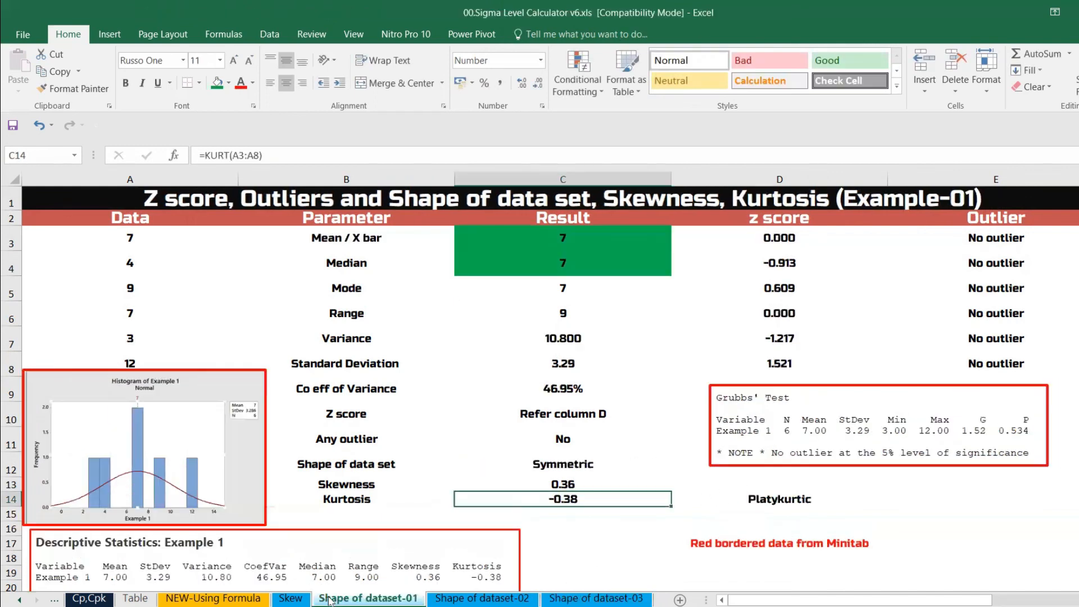
{"action": "left_click", "coordinate": [509, 463]}
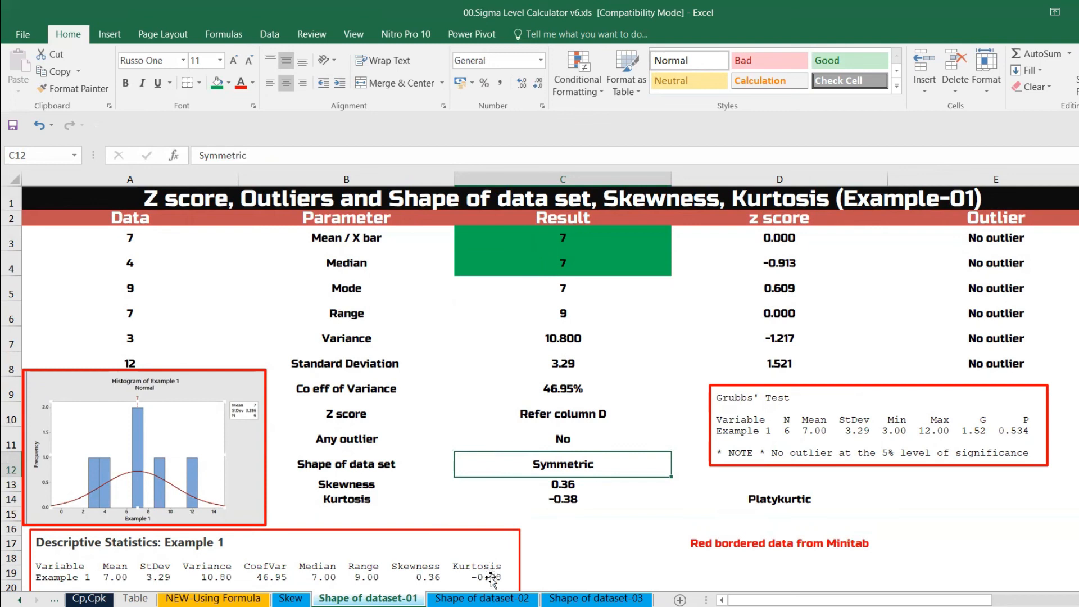
{"action": "left_click", "coordinate": [483, 597]}
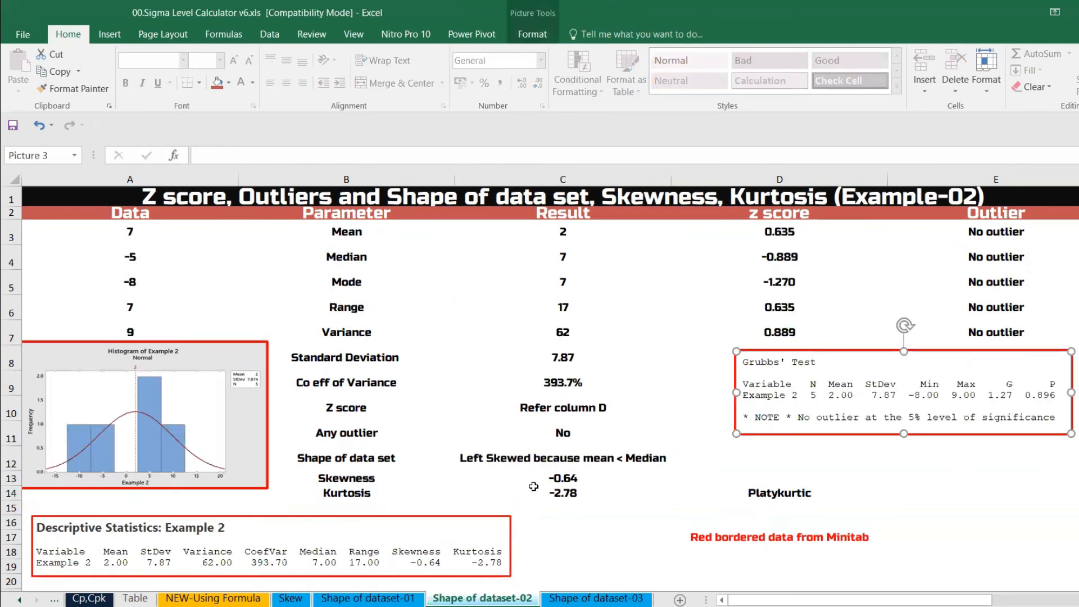
{"action": "left_click", "coordinate": [532, 457]}
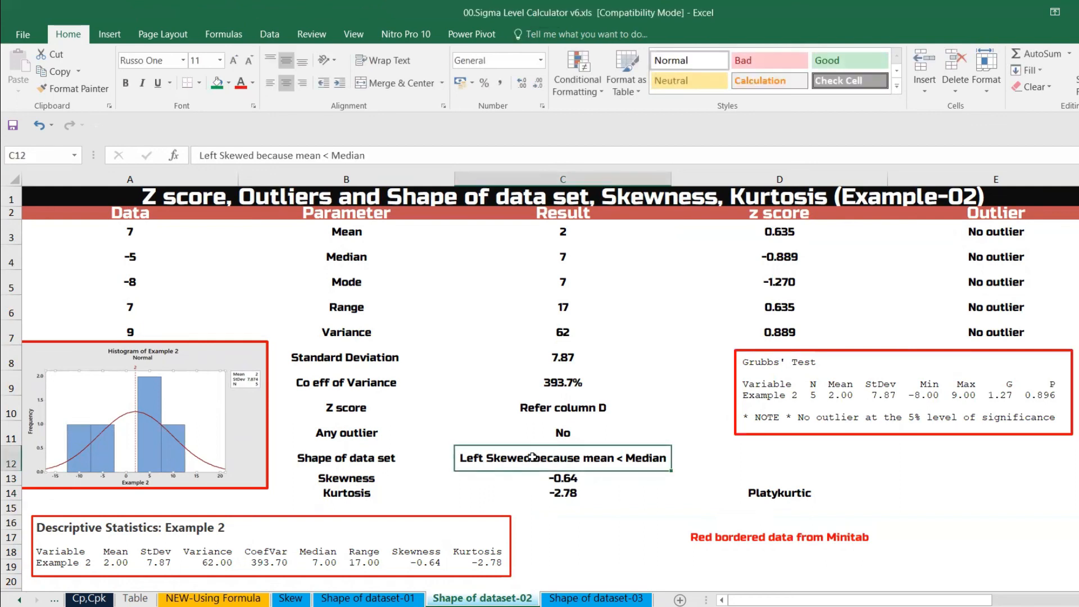
{"action": "left_click", "coordinate": [542, 484]}
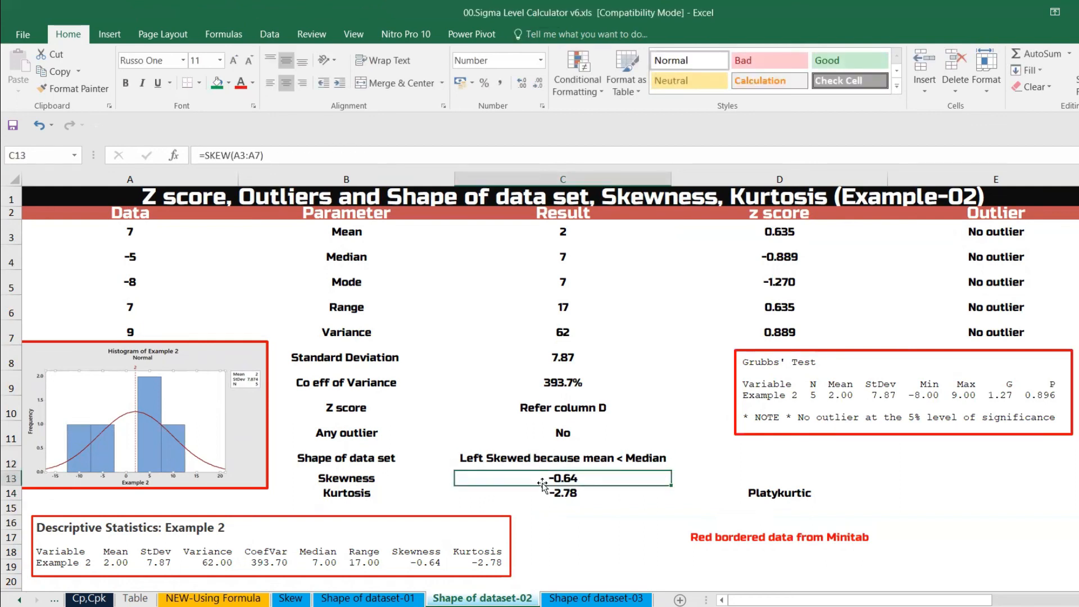
{"action": "left_click", "coordinate": [585, 597]}
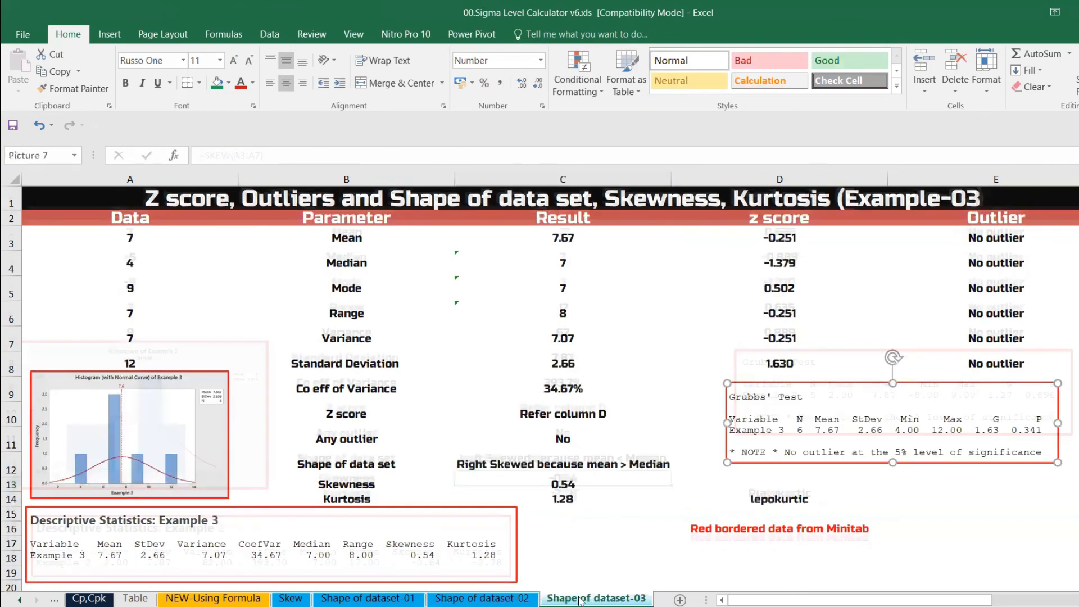
{"action": "left_click", "coordinate": [548, 462]}
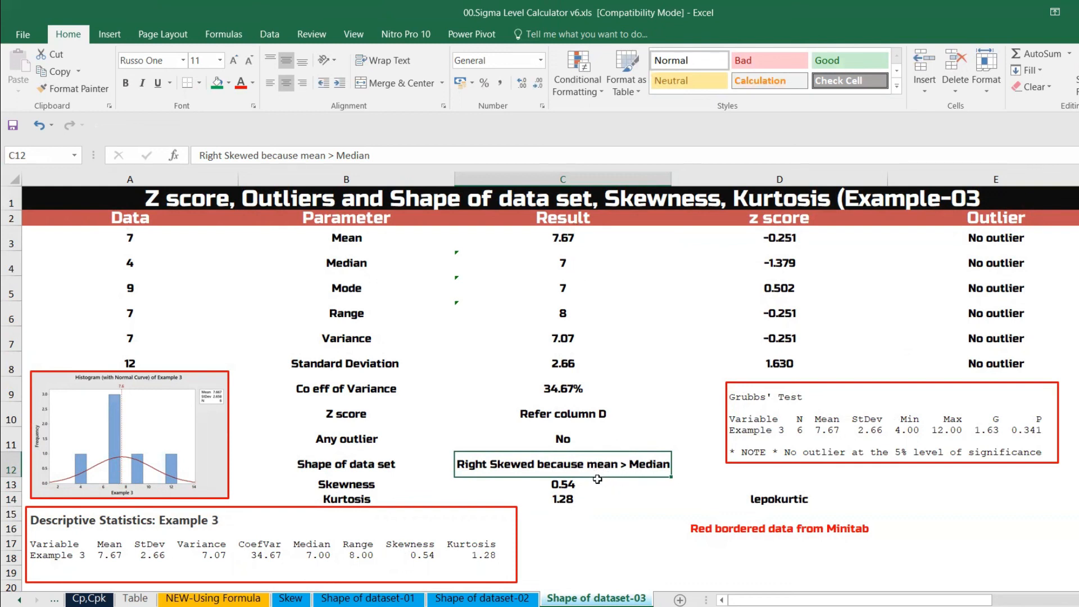
{"action": "left_click", "coordinate": [575, 487]}
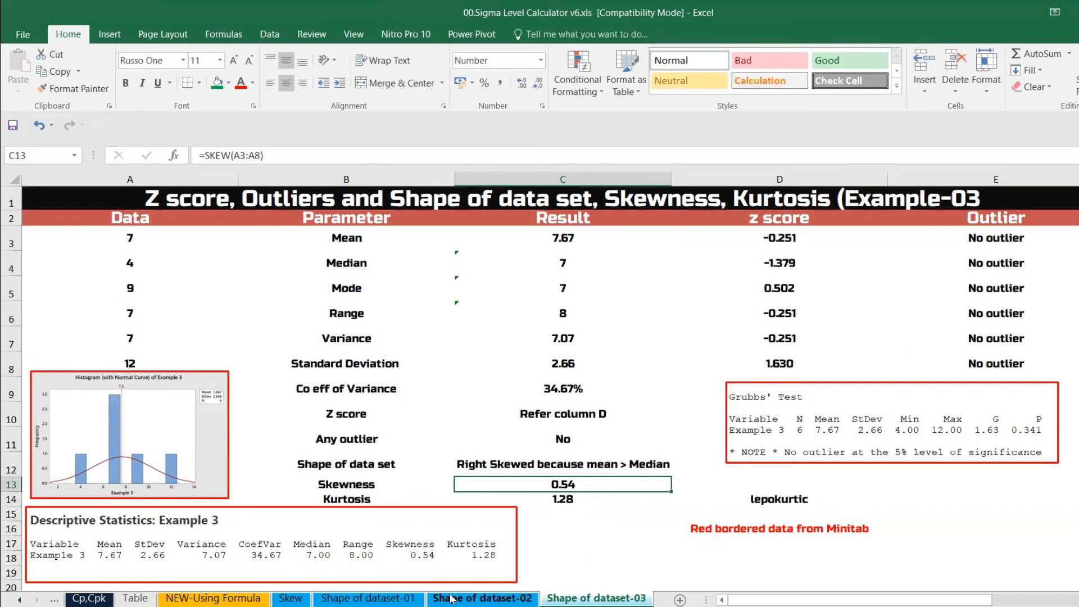
- Return to the shape conclusion on Shape of dataset-01 and switch away from the workbook window
{"action": "left_click", "coordinate": [291, 599]}
{"action": "left_click", "coordinate": [428, 471]}
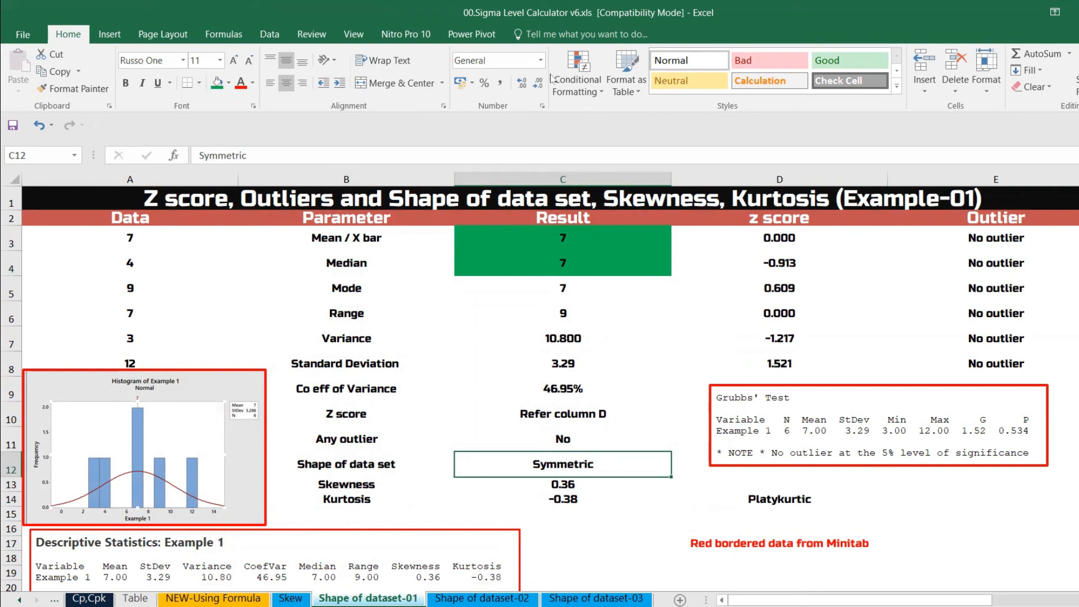
{"action": "key", "text": "alt+Tab"}
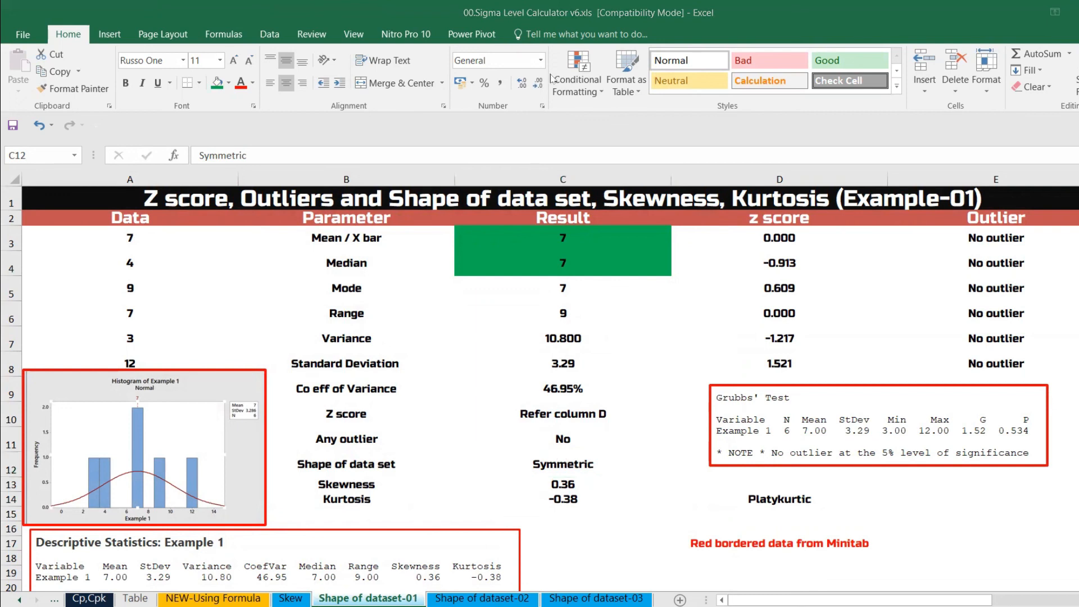